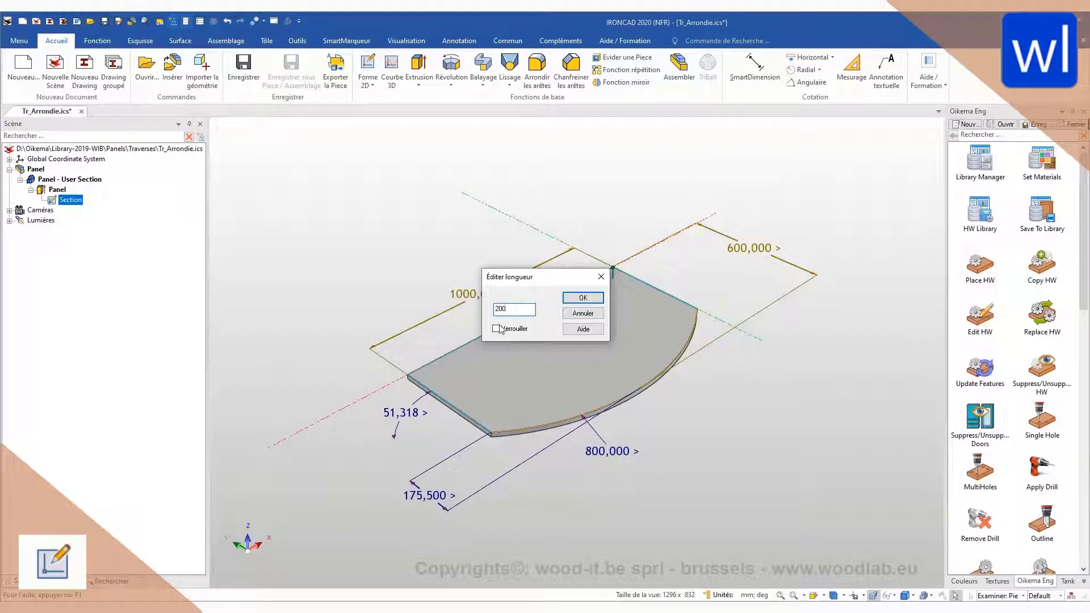
Step: Set the rounded panel's 175.5 mm setback dimension to 200 mm and unlock that dimension
{"action": "left_click", "coordinate": [583, 298]}
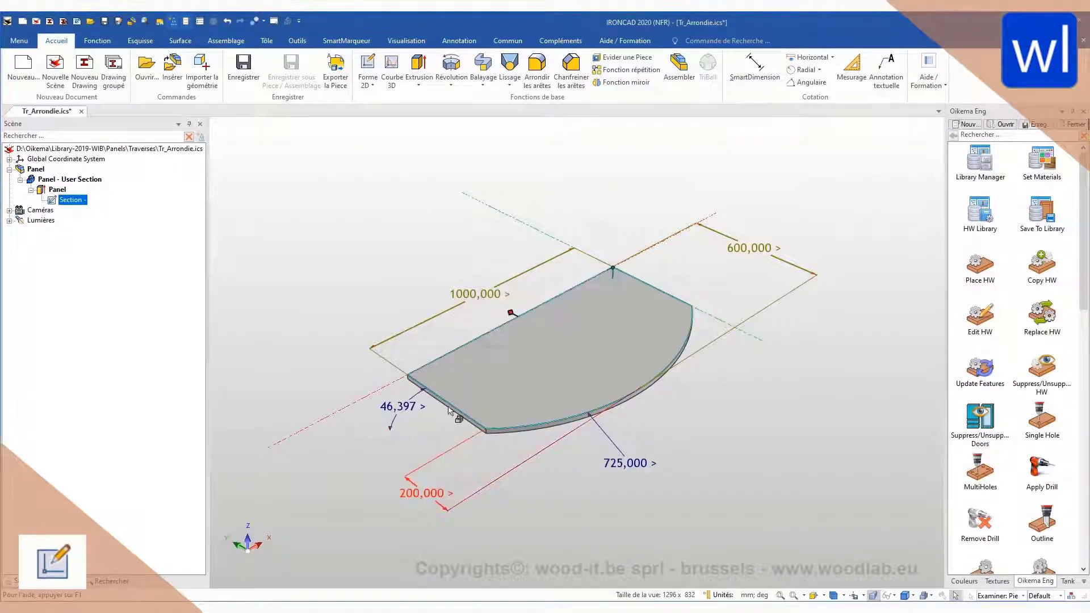
{"action": "right_click", "coordinate": [431, 489]}
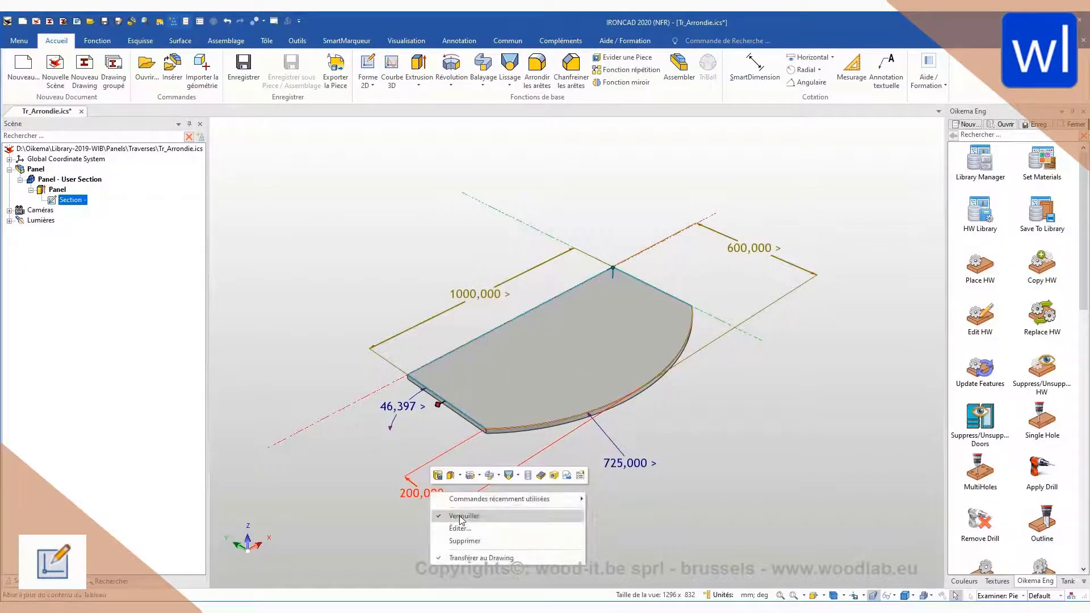
{"action": "left_click", "coordinate": [458, 516]}
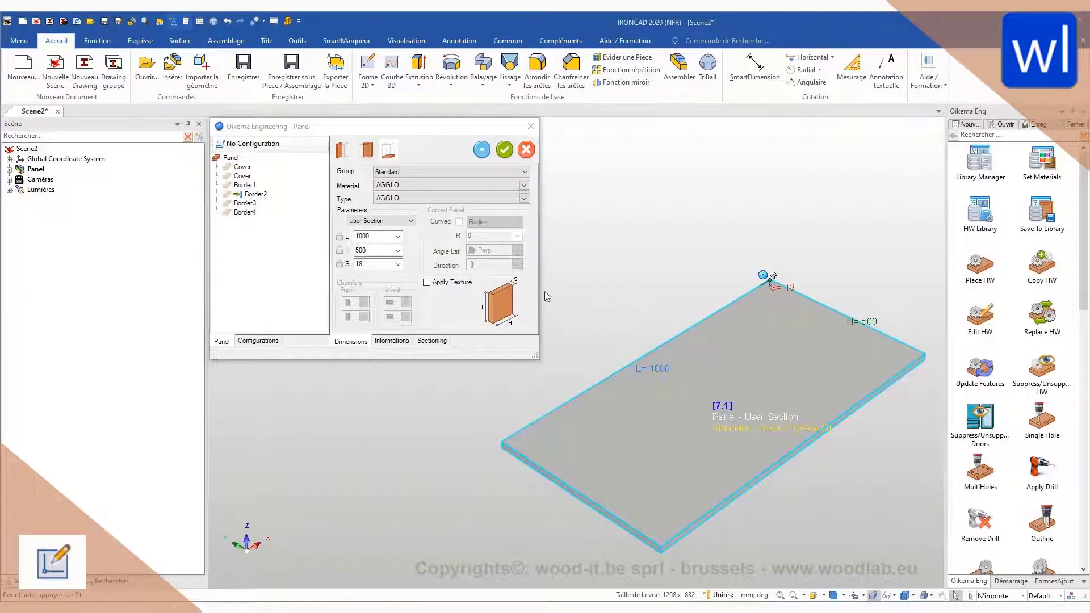
Step: Choose User Section as the new panel's section parameter and validate the panel
{"action": "left_click", "coordinate": [394, 220]}
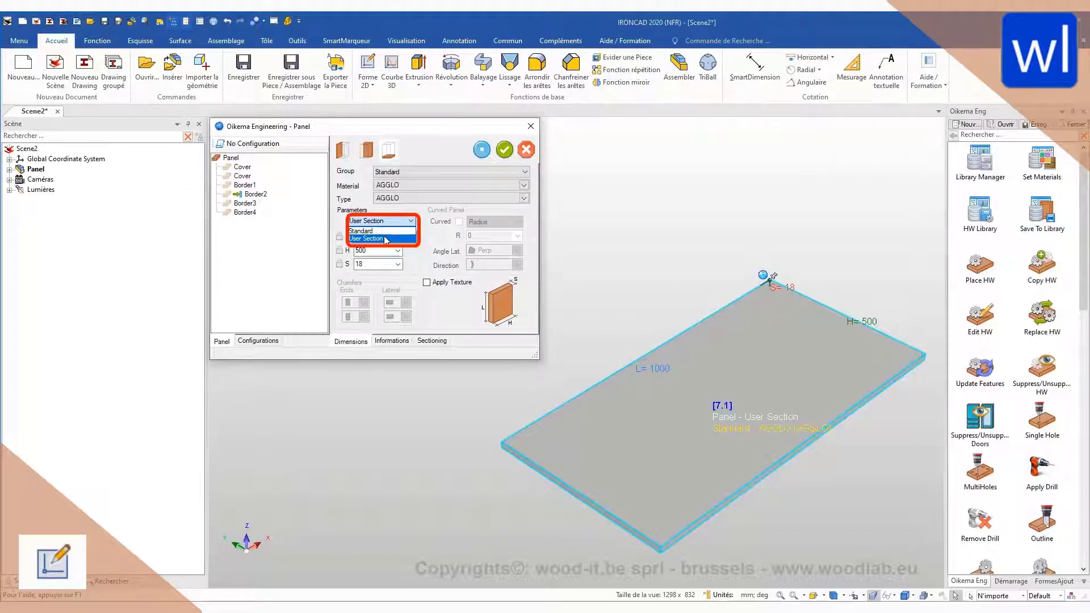
{"action": "left_click", "coordinate": [385, 238]}
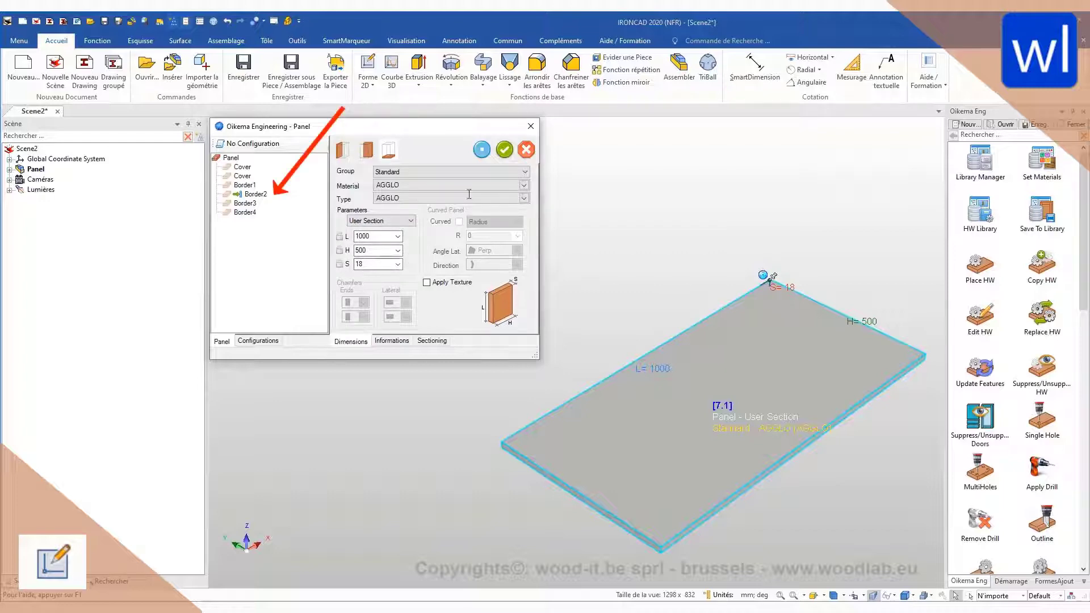
{"action": "left_click", "coordinate": [505, 151]}
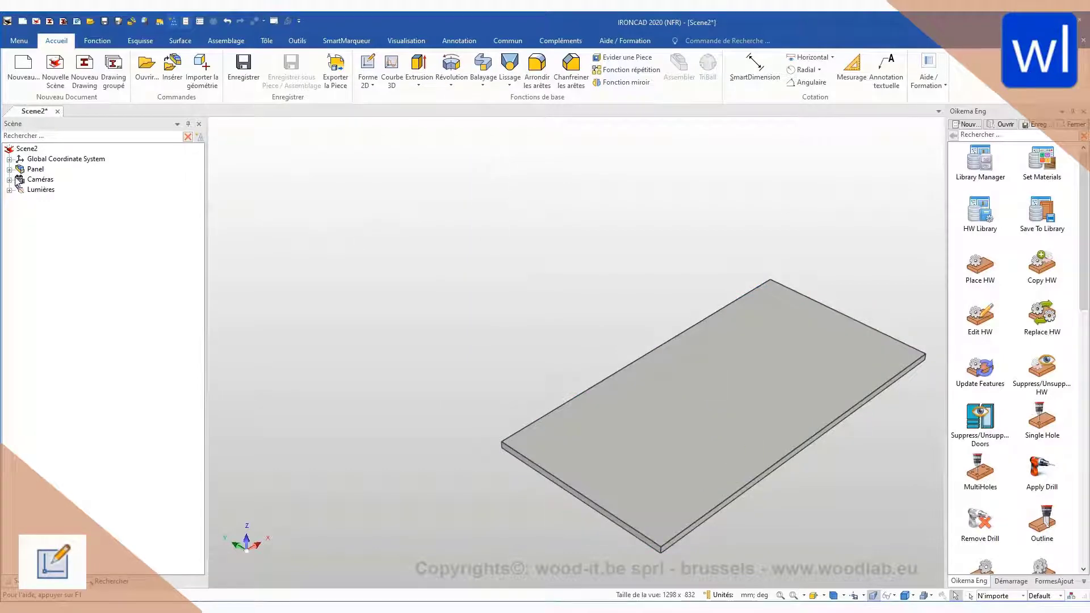
Step: Expand the Panel structure in the scene tree and open its Section sketch for editing
{"action": "left_click", "coordinate": [9, 169]}
{"action": "left_click", "coordinate": [20, 179]}
{"action": "left_click", "coordinate": [30, 190]}
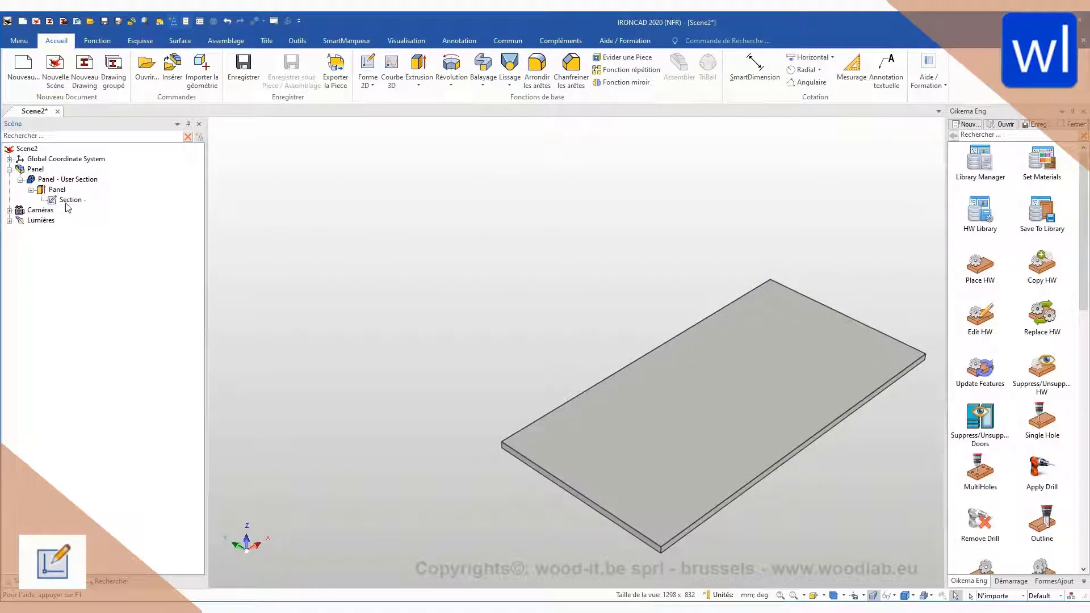
{"action": "left_click", "coordinate": [71, 200]}
{"action": "right_click", "coordinate": [74, 204]}
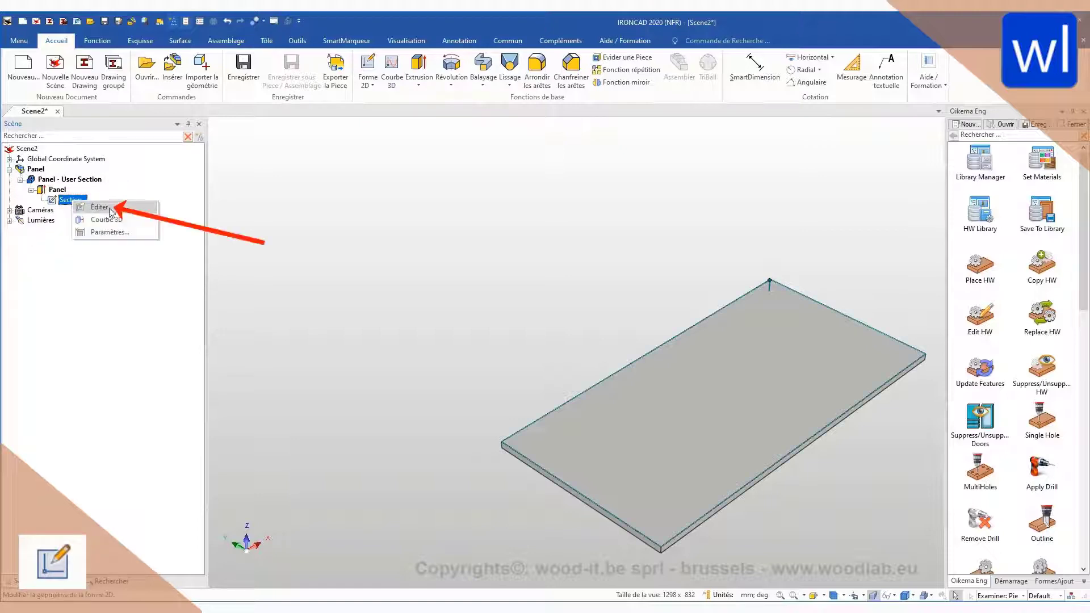
{"action": "left_click", "coordinate": [115, 209]}
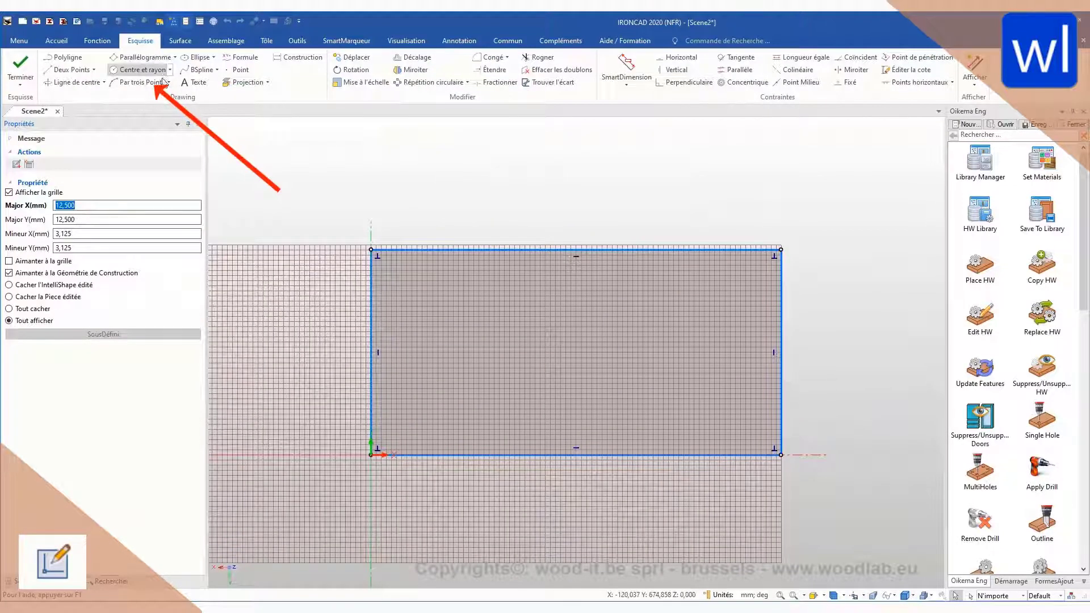
Step: Draw a three-point arc bulging above the rectangle between its two upper corners, radius about 783 mm
{"action": "left_click", "coordinate": [142, 82]}
{"action": "left_click", "coordinate": [371, 249]}
{"action": "left_click", "coordinate": [780, 249]}
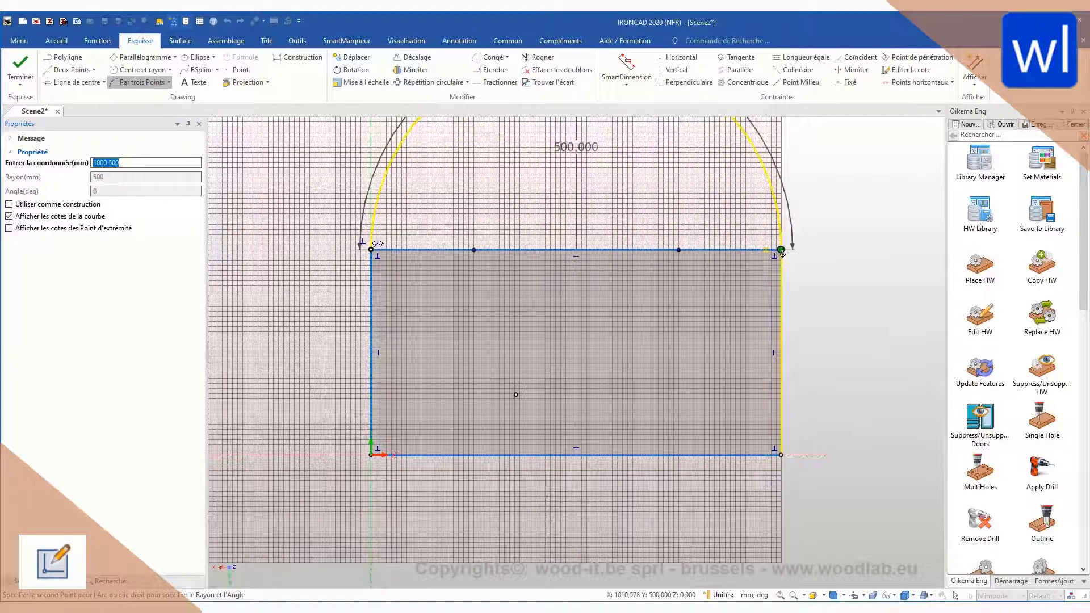
{"action": "left_click", "coordinate": [576, 176]}
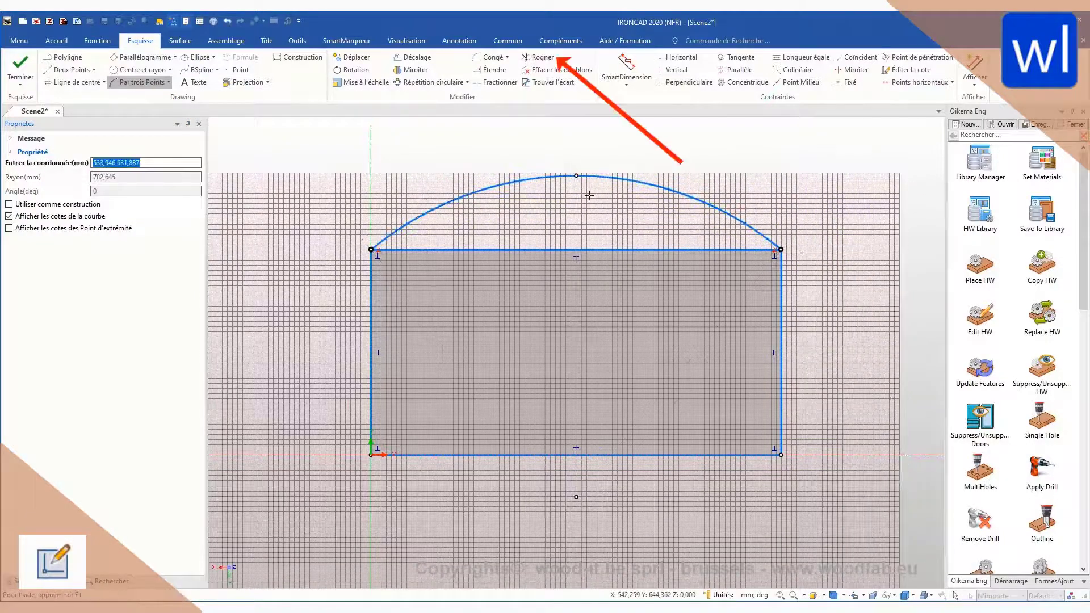
{"action": "key", "text": "Escape"}
Step: Trim away the rectangle's straight upper edge beneath the arc
{"action": "left_click", "coordinate": [541, 57]}
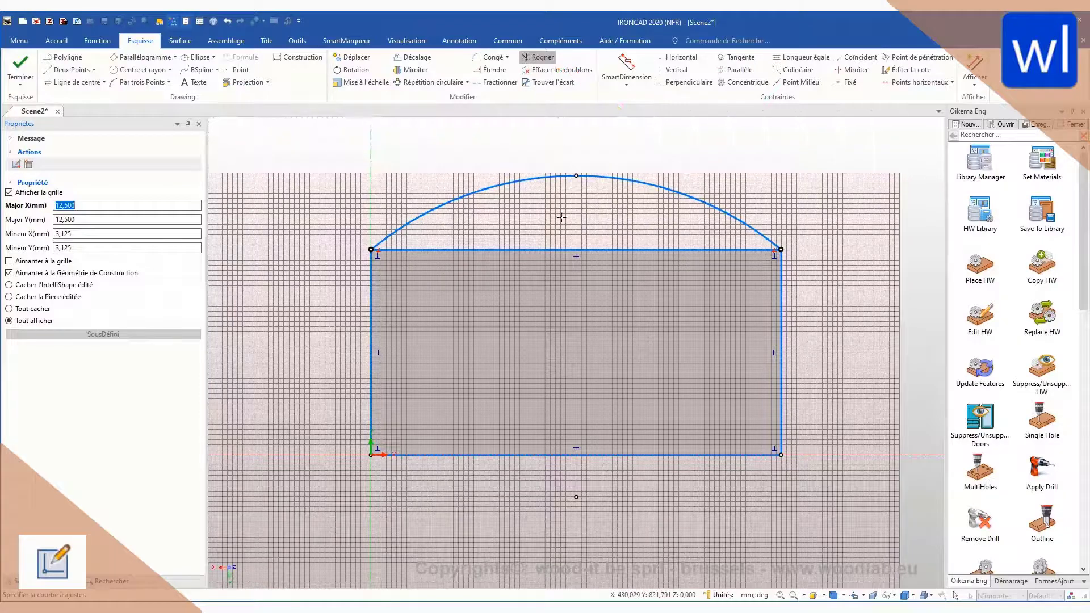
{"action": "left_click", "coordinate": [553, 248]}
{"action": "key", "text": "Escape"}
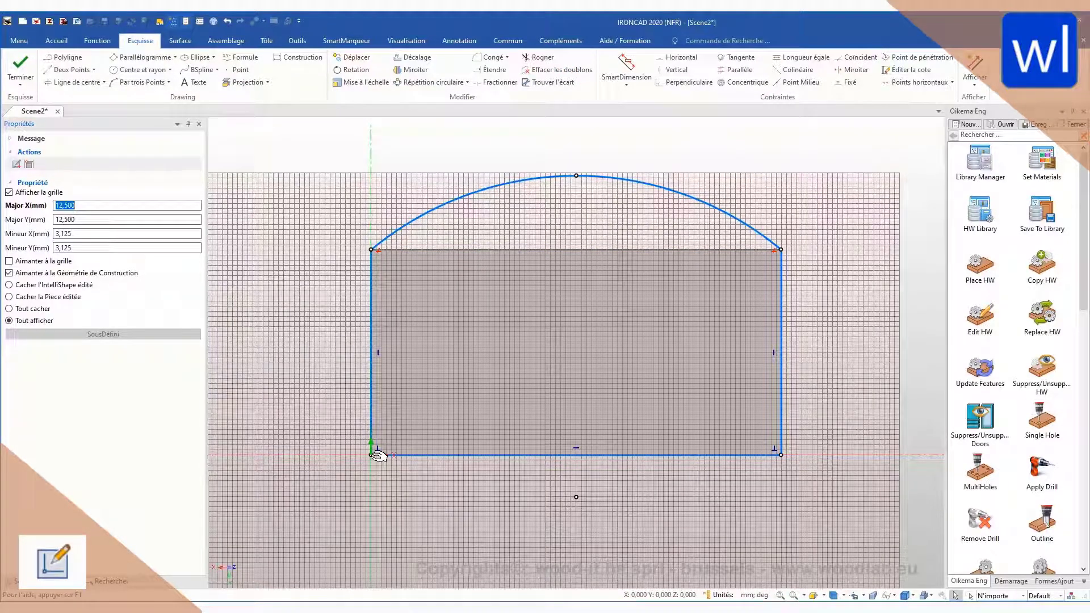
Step: Try moving the profile's two lower corners inward, and undo both moves
{"action": "left_click_drag", "start_coordinate": [373, 454], "coordinate": [454, 406]}
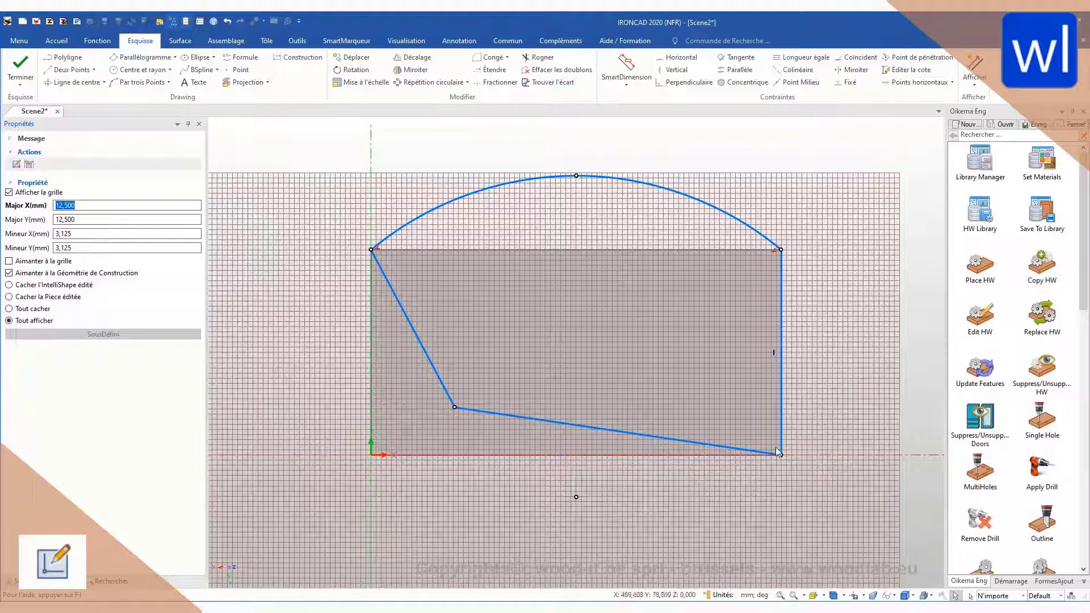
{"action": "left_click_drag", "start_coordinate": [781, 454], "coordinate": [710, 407]}
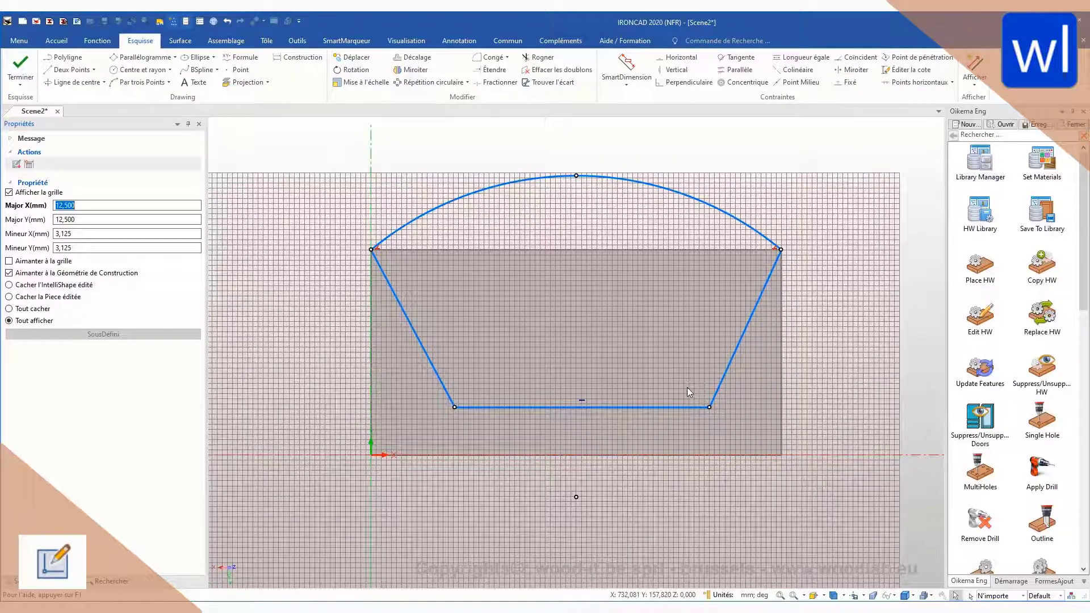
{"action": "key", "text": "ctrl+z"}
{"action": "key", "text": "ctrl+z"}
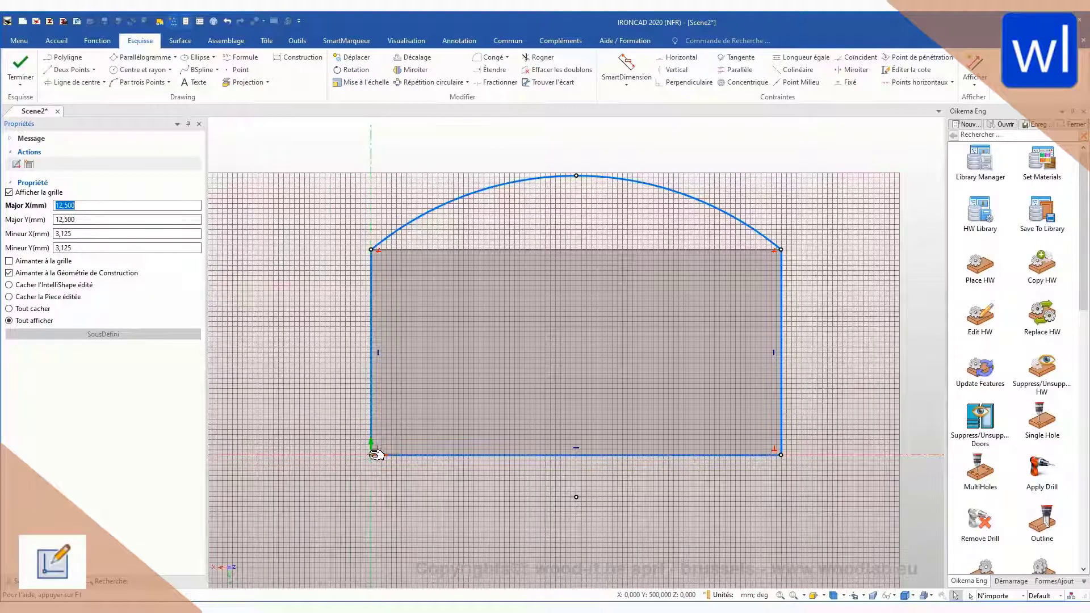
Step: Pull the profile's corners inward from the panel outline and constrain its two vertical sides to equal length
{"action": "left_click_drag", "start_coordinate": [371, 455], "coordinate": [427, 404]}
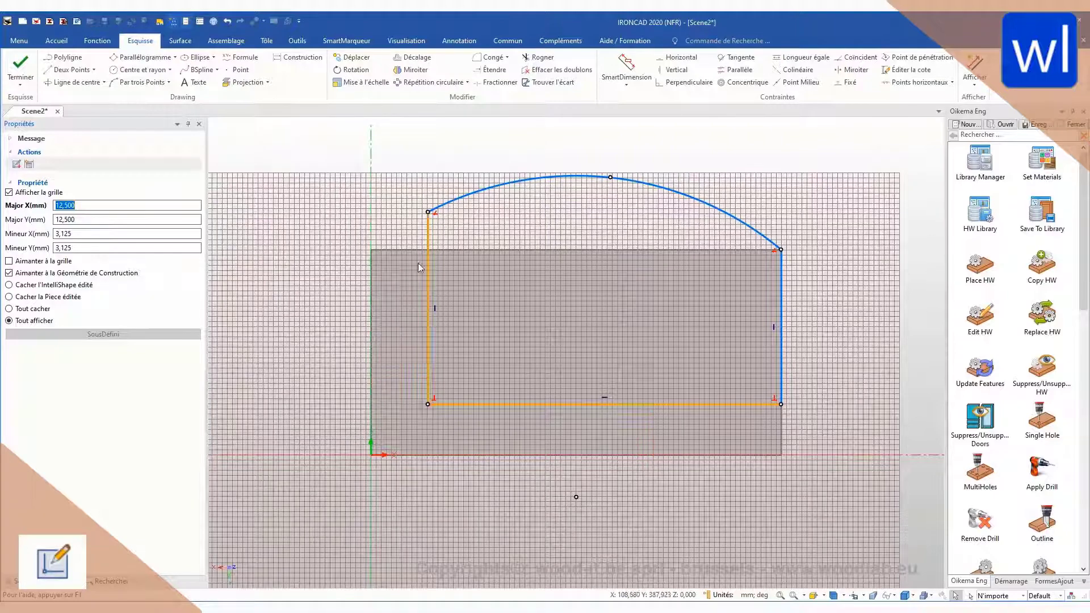
{"action": "left_click_drag", "start_coordinate": [432, 212], "coordinate": [435, 279]}
{"action": "left_click", "coordinate": [781, 328]}
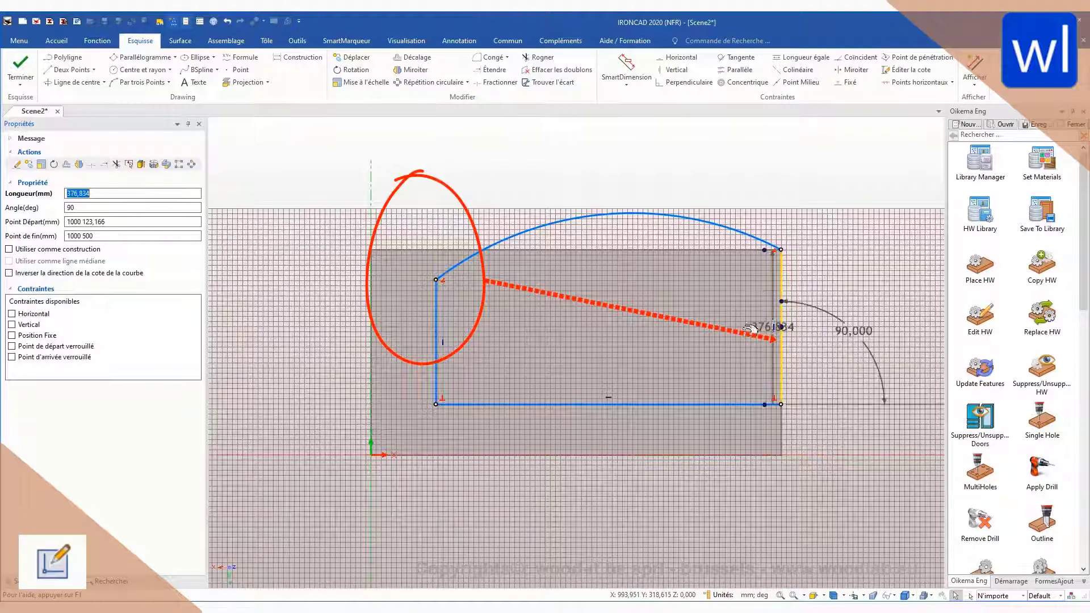
{"action": "left_click", "coordinate": [436, 366], "text": "shift"}
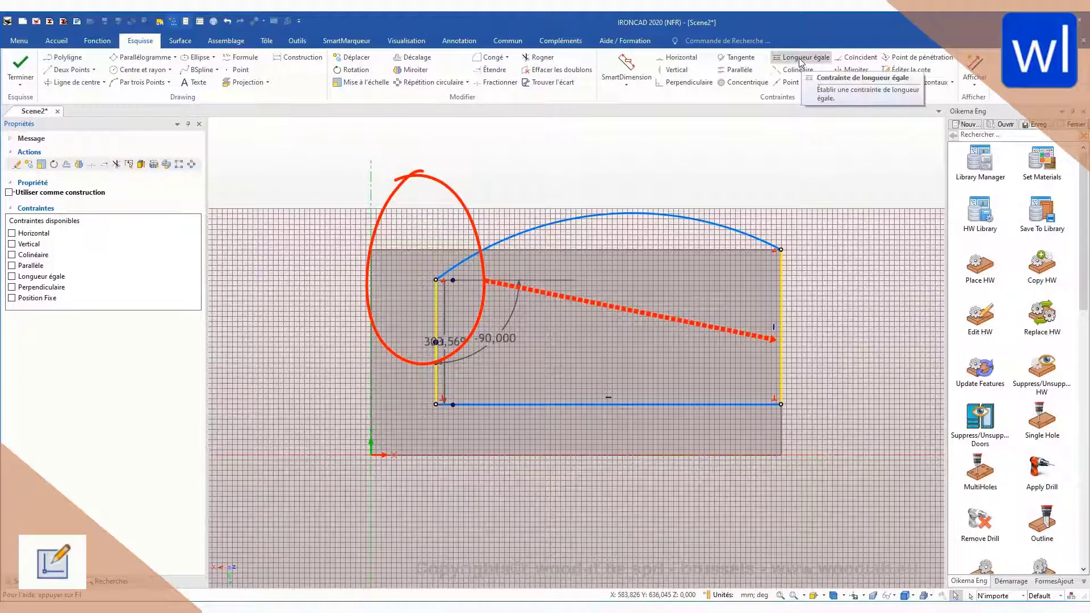
{"action": "left_click", "coordinate": [815, 250]}
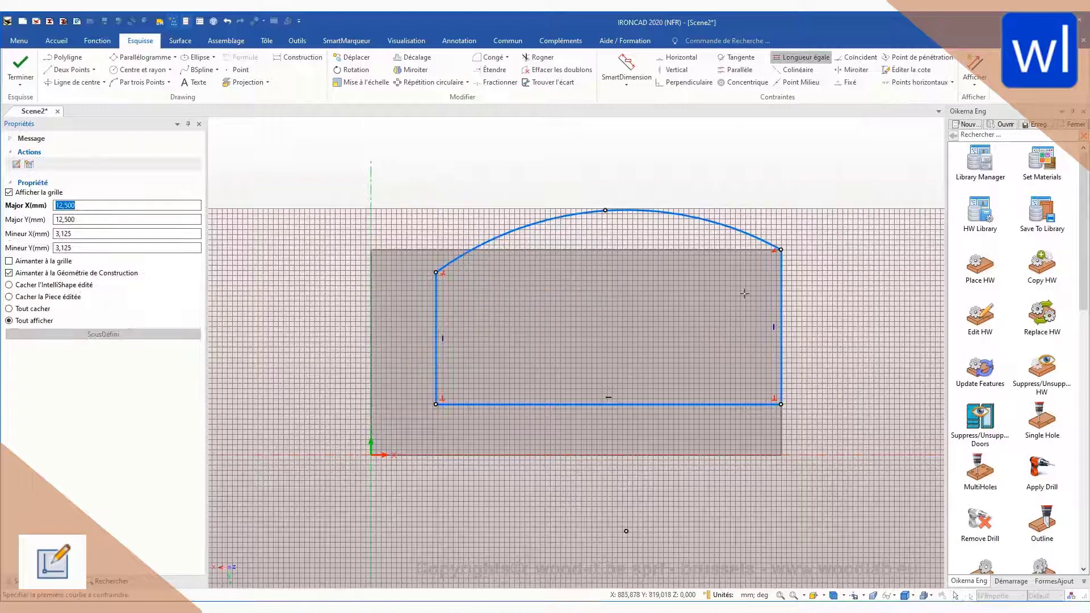
{"action": "left_click", "coordinate": [781, 288]}
{"action": "left_click", "coordinate": [435, 321]}
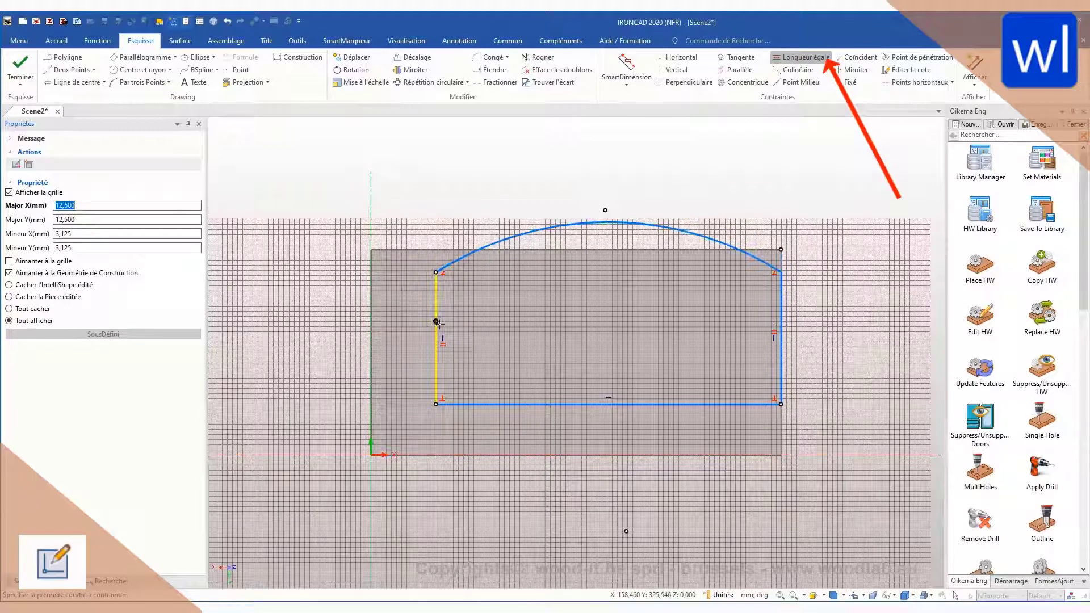
{"action": "left_click_drag", "start_coordinate": [781, 272], "coordinate": [776, 319]}
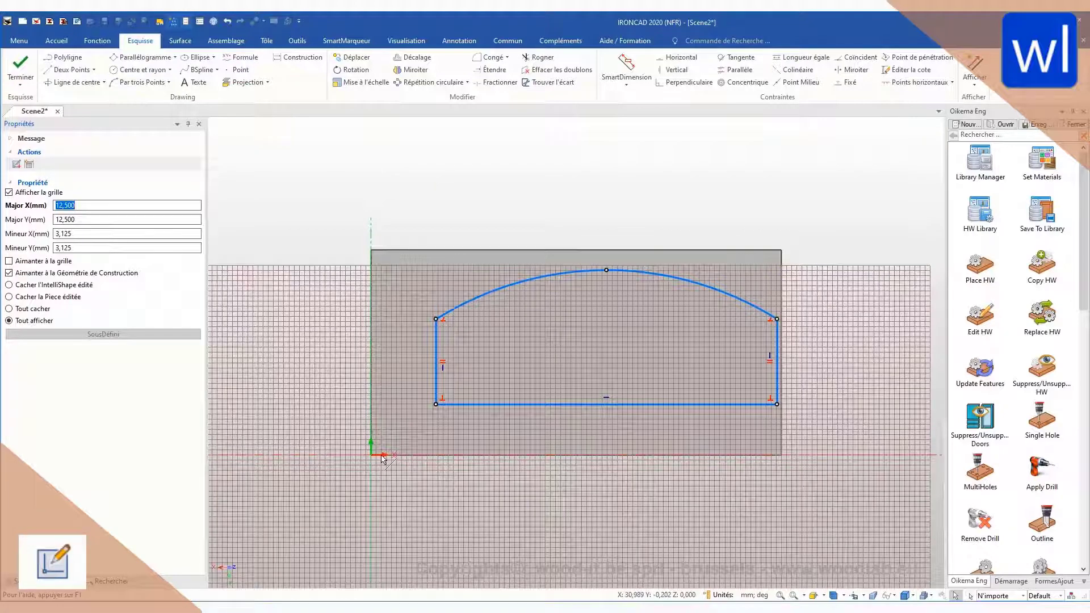
Step: Constrain the profile's left side collinear with the vertical axis and its lower edge collinear with the horizontal axis
{"action": "key", "text": "ctrl"}
{"action": "key", "text": "ctrl"}
{"action": "left_click", "coordinate": [788, 70]}
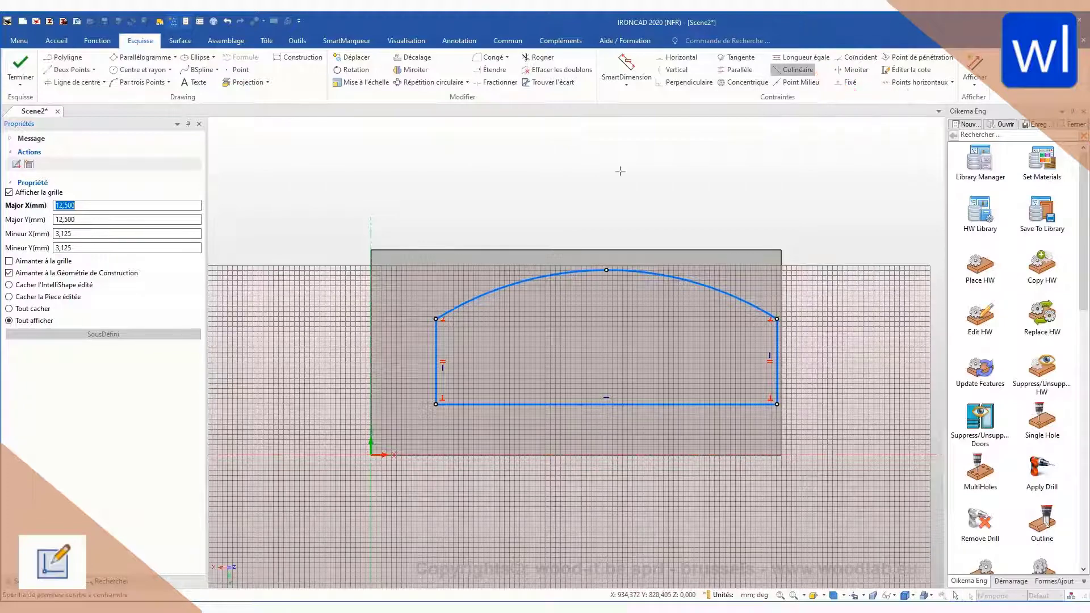
{"action": "left_click", "coordinate": [436, 347]}
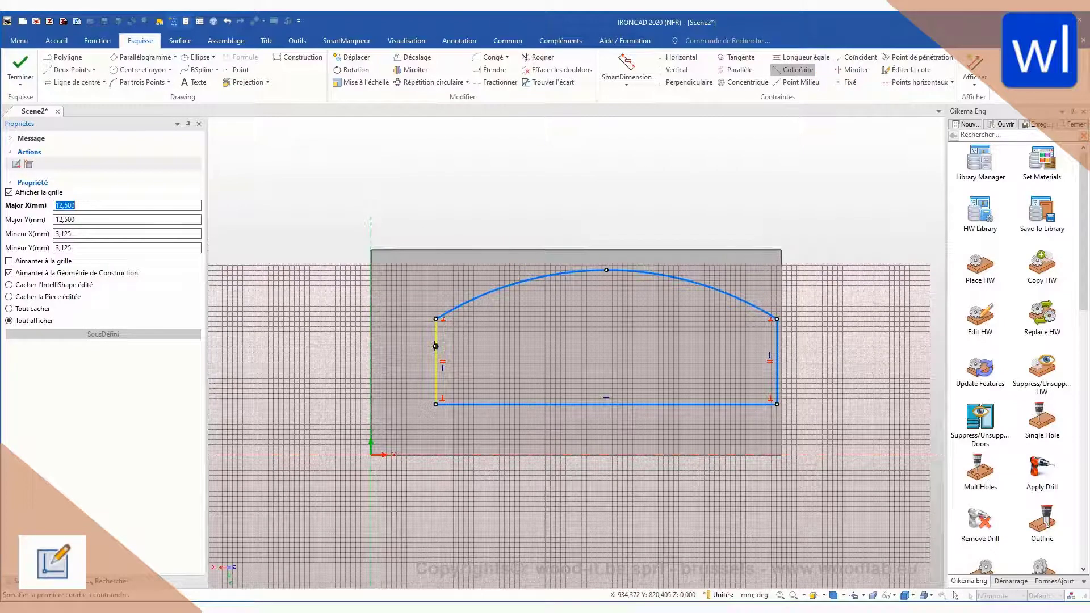
{"action": "left_click", "coordinate": [371, 349]}
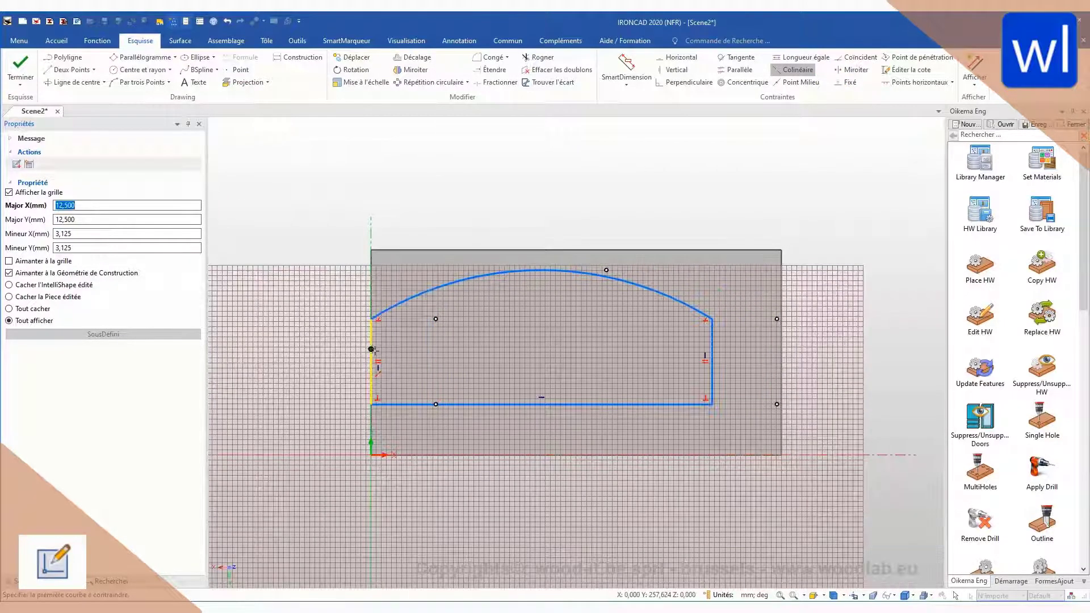
{"action": "left_click", "coordinate": [498, 403]}
{"action": "left_click", "coordinate": [476, 455]}
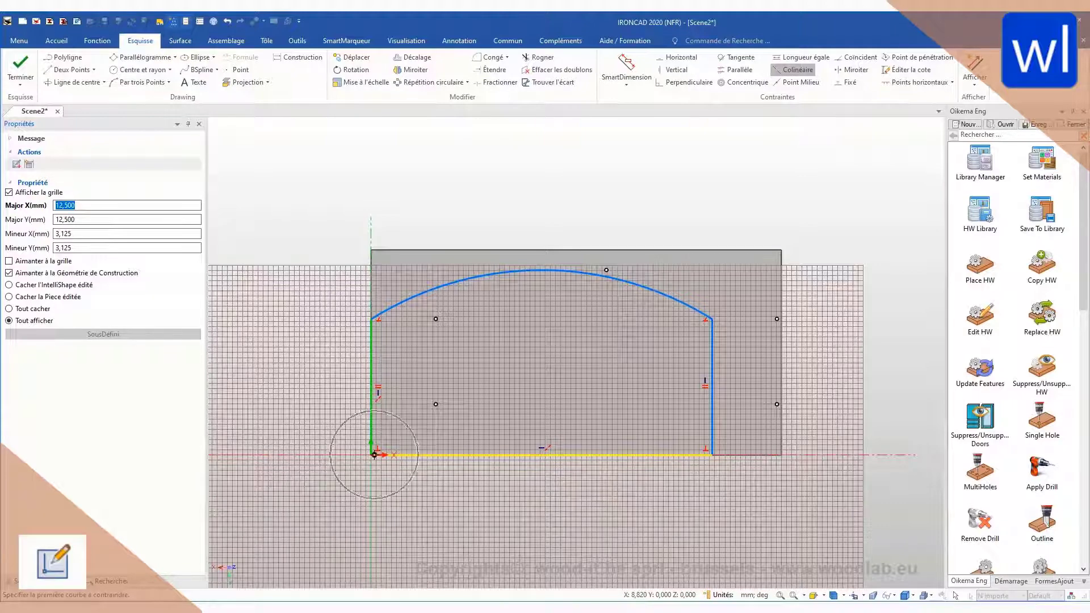
{"action": "key", "text": "Escape"}
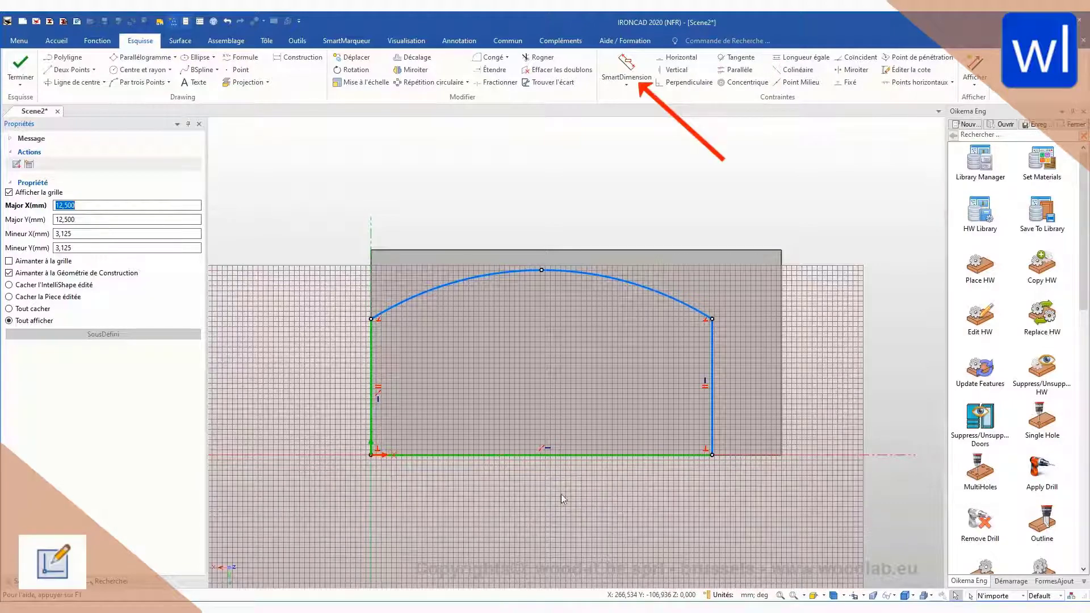
Step: Add a SmartDimension to the profile's lower edge, placed below the sketch
{"action": "left_click", "coordinate": [546, 454]}
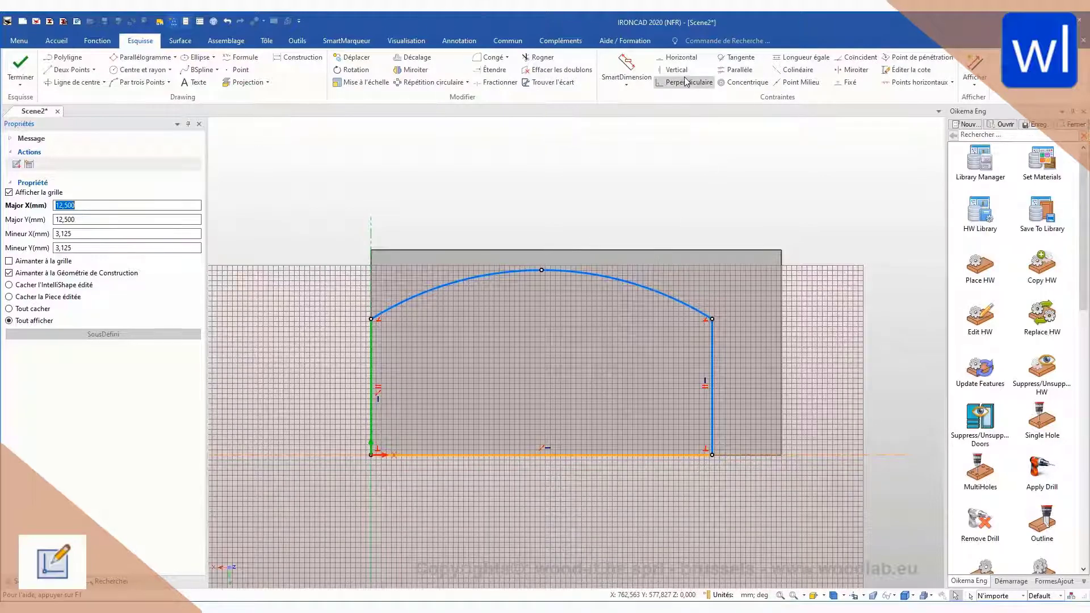
{"action": "left_click", "coordinate": [629, 60]}
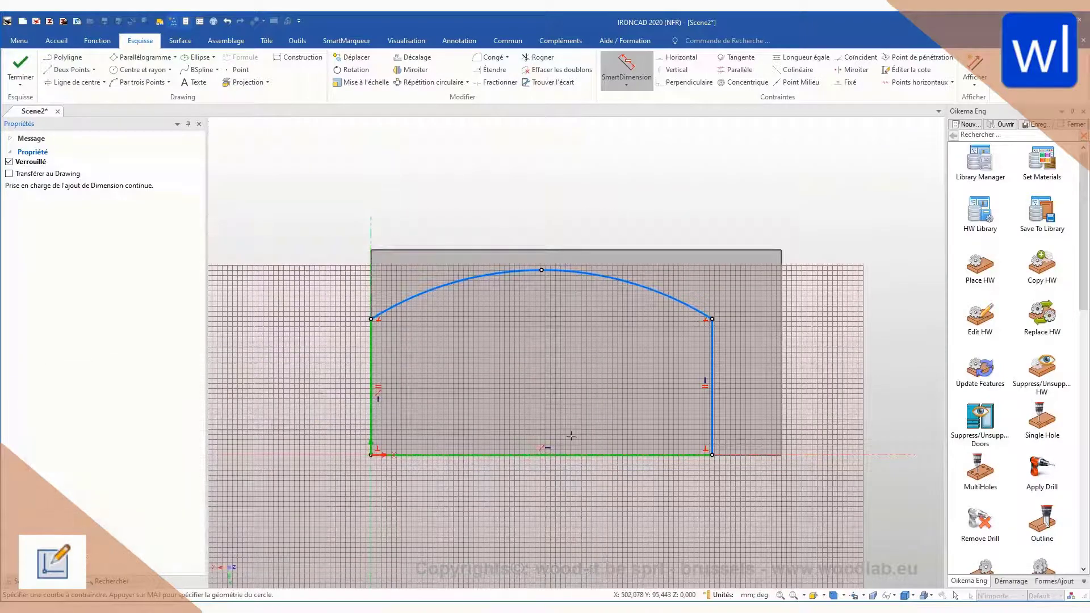
{"action": "left_click", "coordinate": [580, 454]}
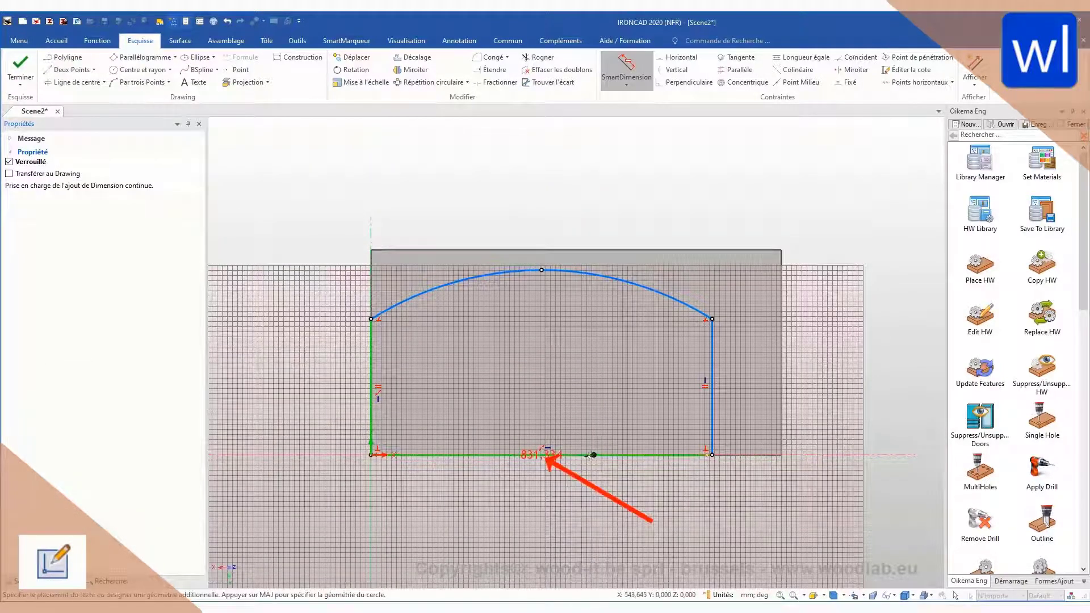
{"action": "left_click", "coordinate": [559, 544]}
Step: Name the lower edge's length dimension LSKETCH and set its value to 1000 mm
{"action": "left_click_drag", "start_coordinate": [557, 534], "coordinate": [513, 533]}
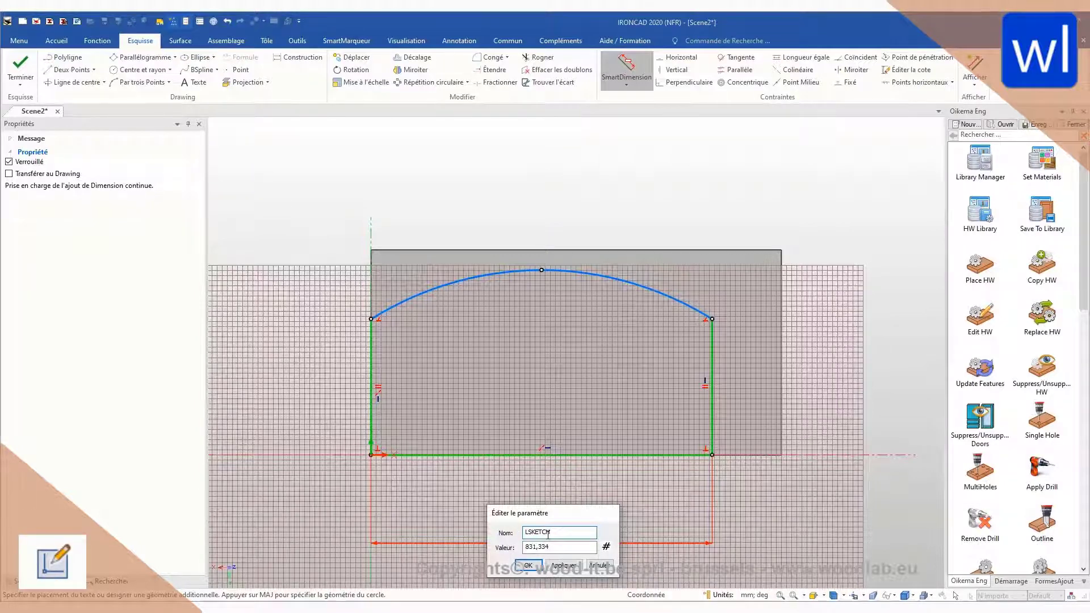
{"action": "left_click", "coordinate": [528, 566]}
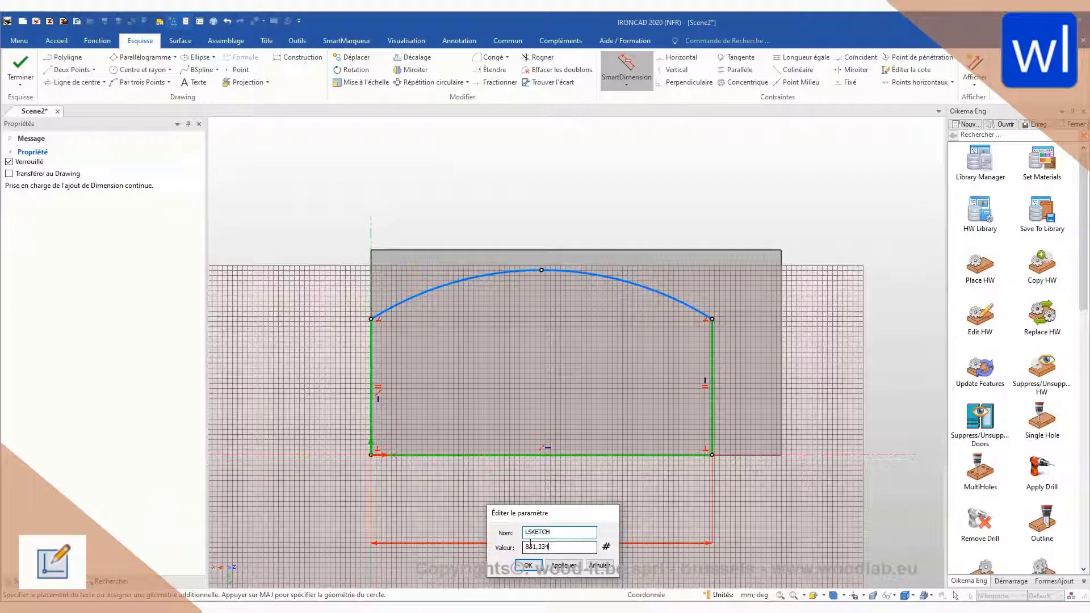
{"action": "double_click", "coordinate": [530, 546]}
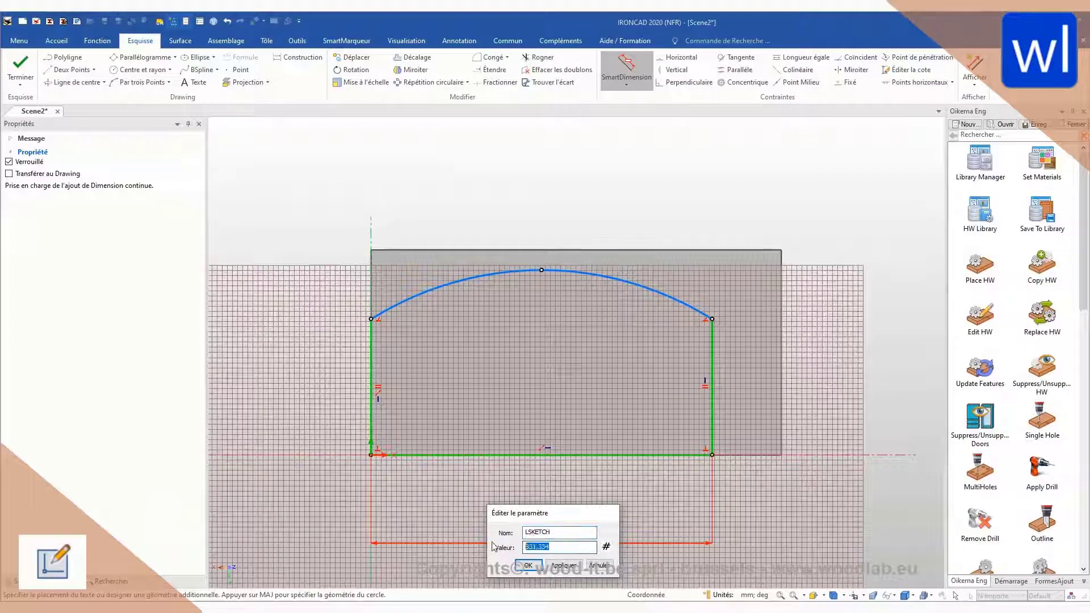
{"action": "type", "text": "1000"}
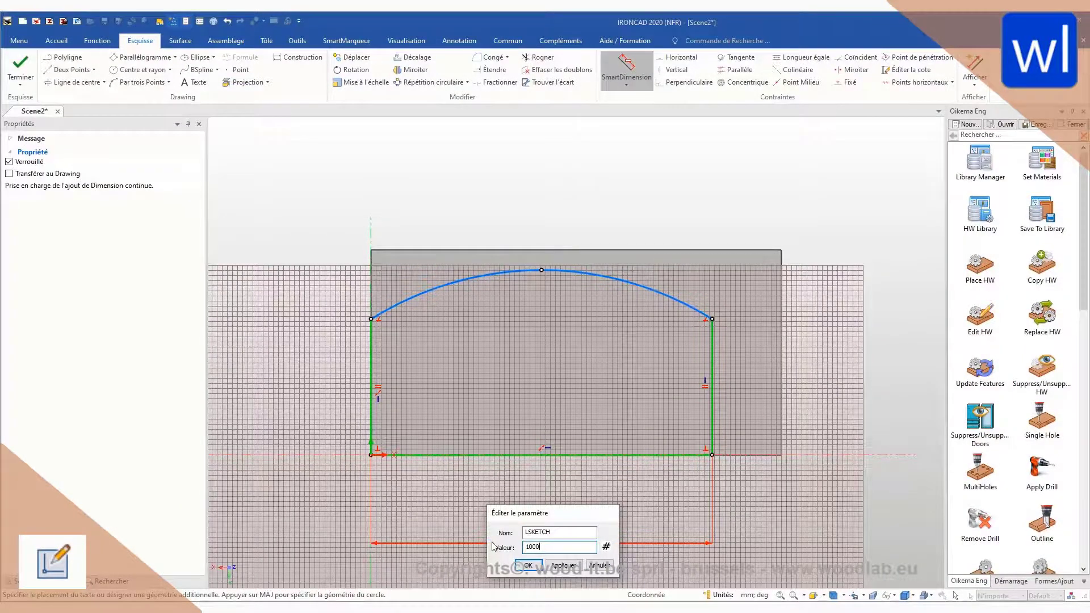
{"action": "key", "text": "Return"}
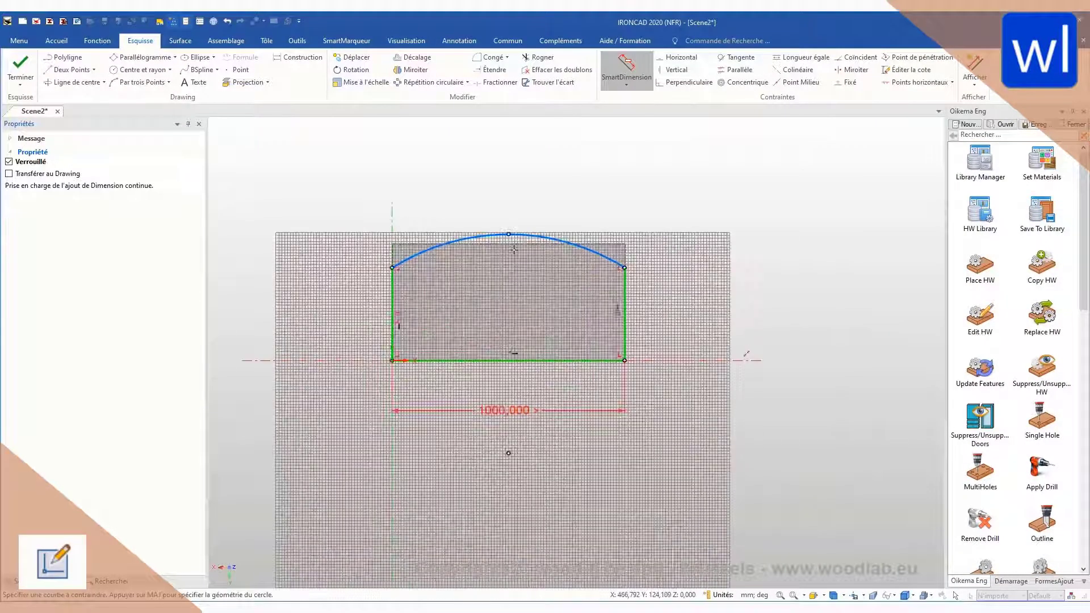
Step: Dimension the height from the profile's lower edge to the arc's top point, naming it HSKETCH with a value of 600 mm
{"action": "left_click", "coordinate": [509, 234]}
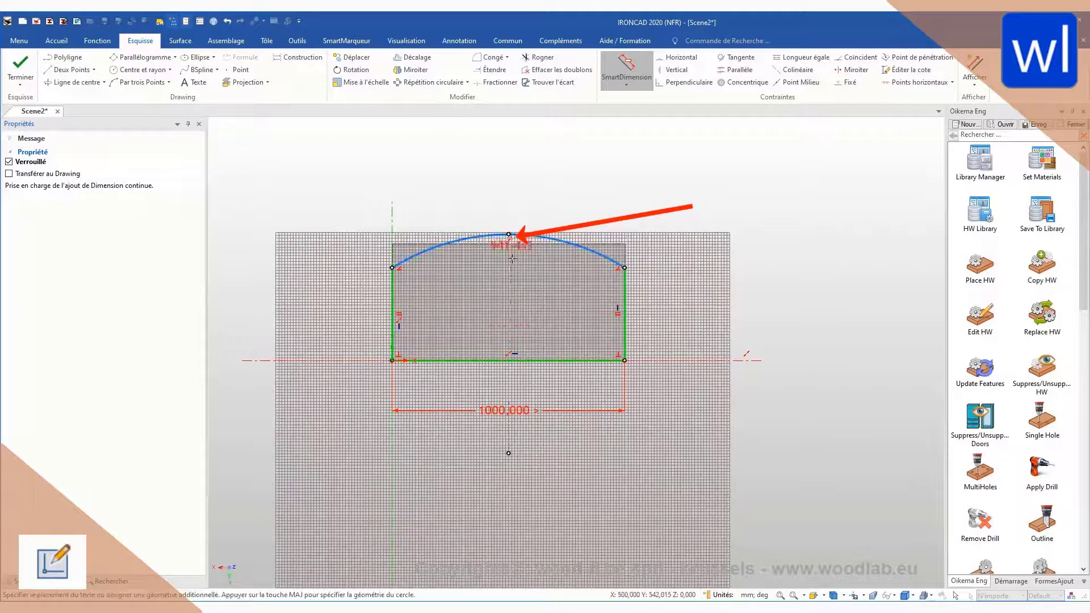
{"action": "left_click", "coordinate": [272, 333]}
{"action": "type", "text": "HSKETCH"}
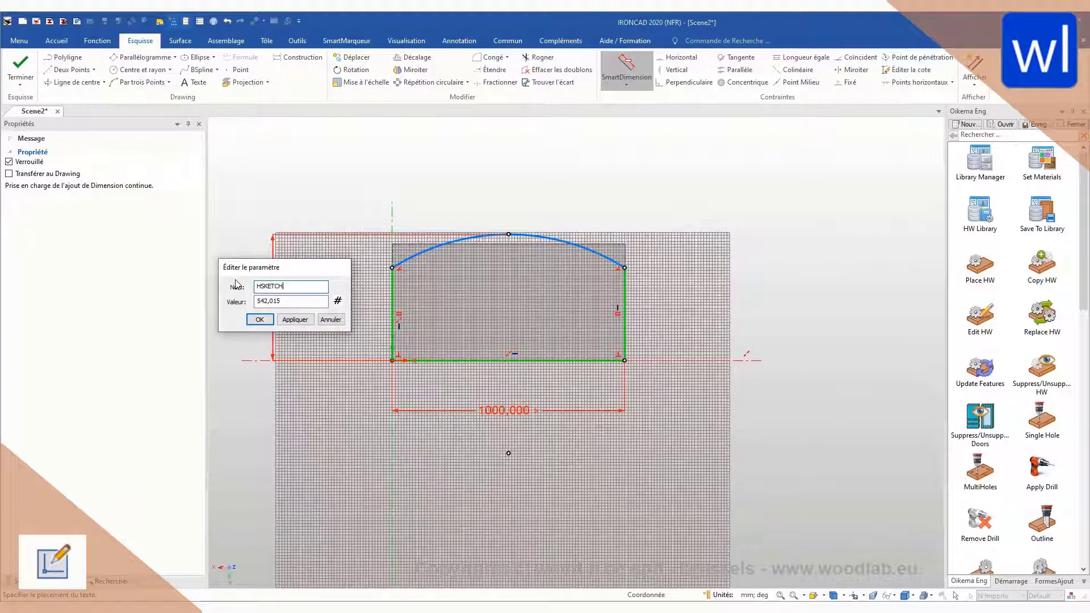
{"action": "key", "text": "Tab"}
{"action": "type", "text": "60"}
{"action": "key", "text": "Return"}
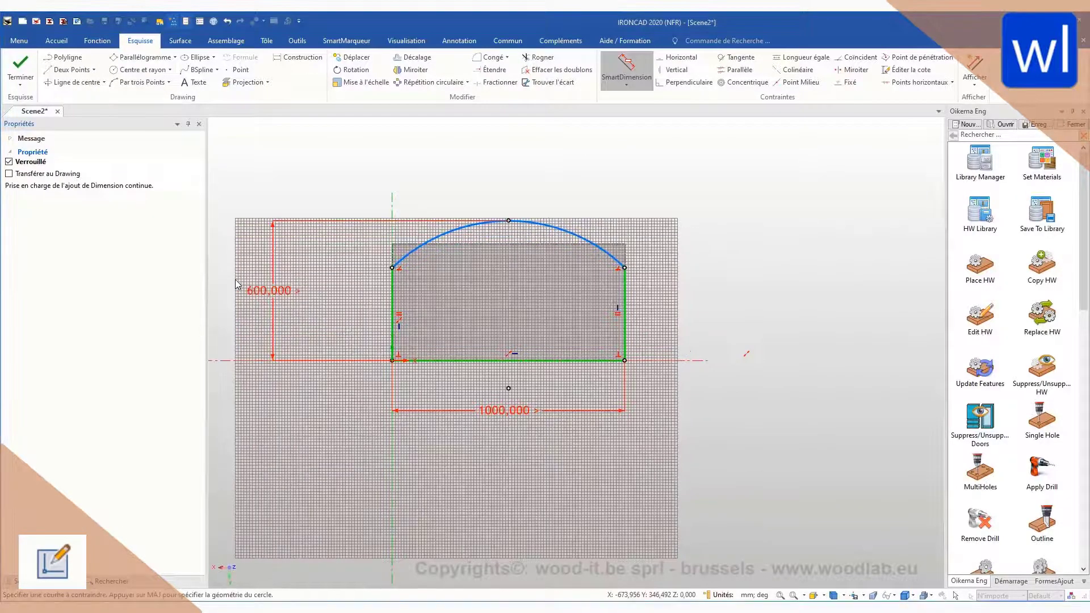
Step: Add a radius dimension to the arc, named RayonSKETCH with a value of 800 mm, and unlock it
{"action": "middle_click_drag", "start_coordinate": [541, 277], "coordinate": [619, 360], "text": "shift"}
{"action": "scroll", "coordinate": [618, 360], "scroll_direction": "up", "scroll_amount": 3}
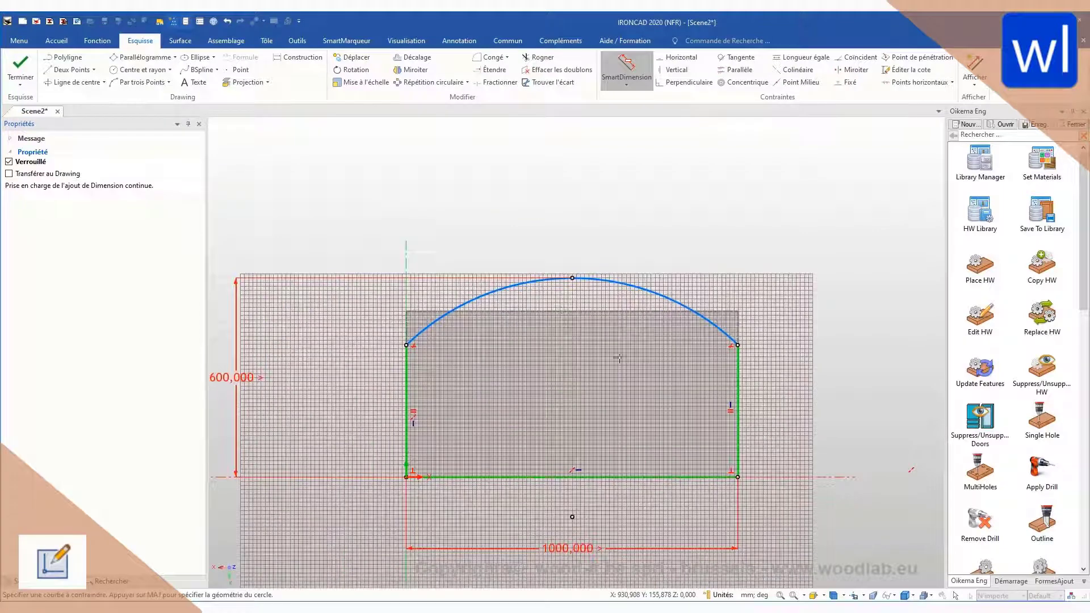
{"action": "left_click", "coordinate": [632, 285]}
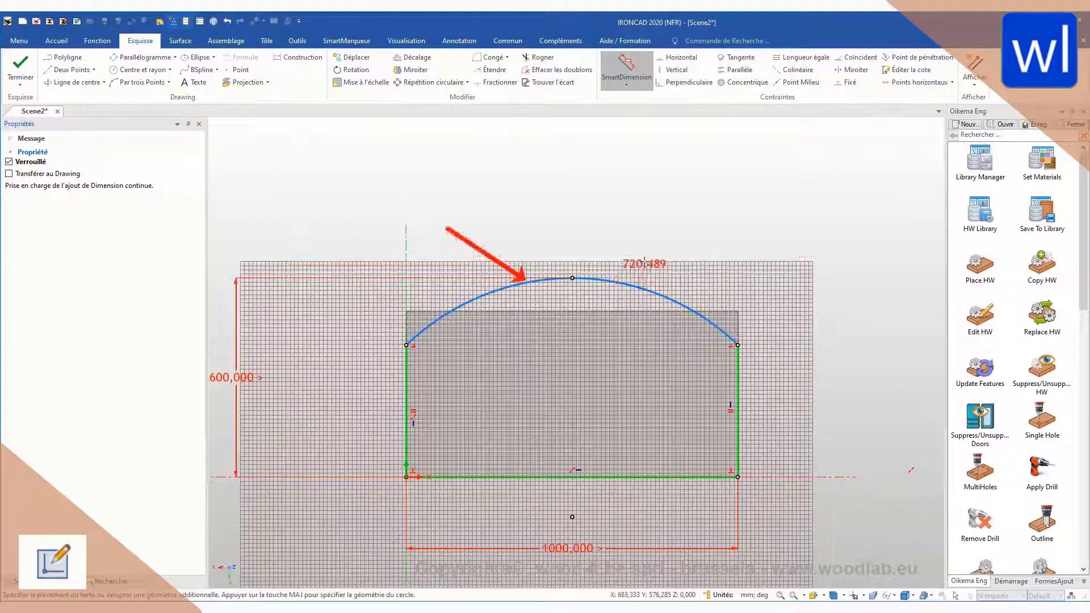
{"action": "left_click", "coordinate": [667, 200]}
{"action": "left_click_drag", "start_coordinate": [673, 191], "coordinate": [650, 192]}
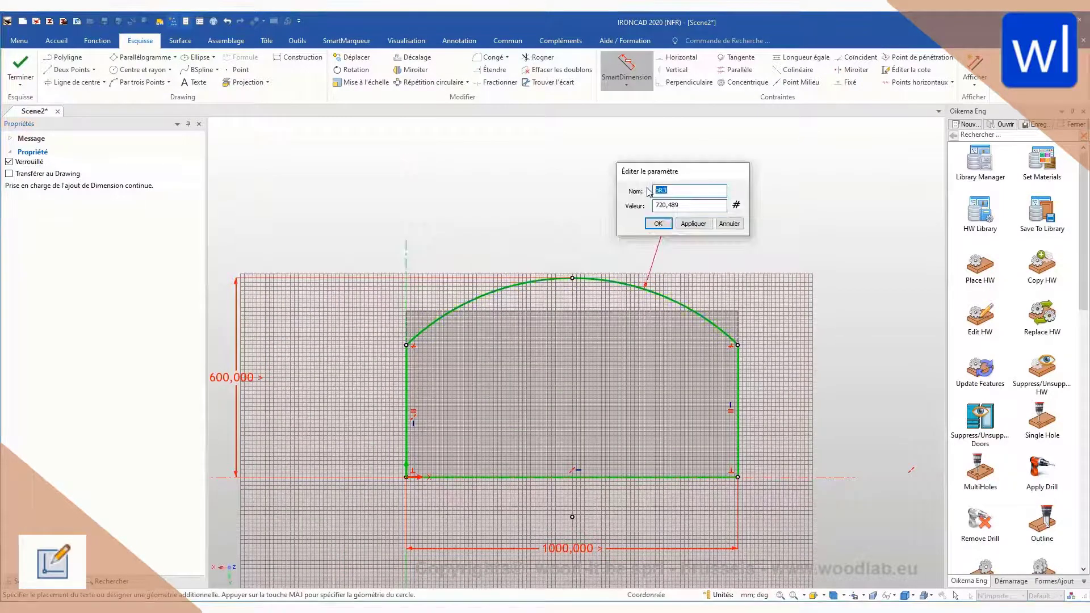
{"action": "type", "text": "RayonSKETCH"}
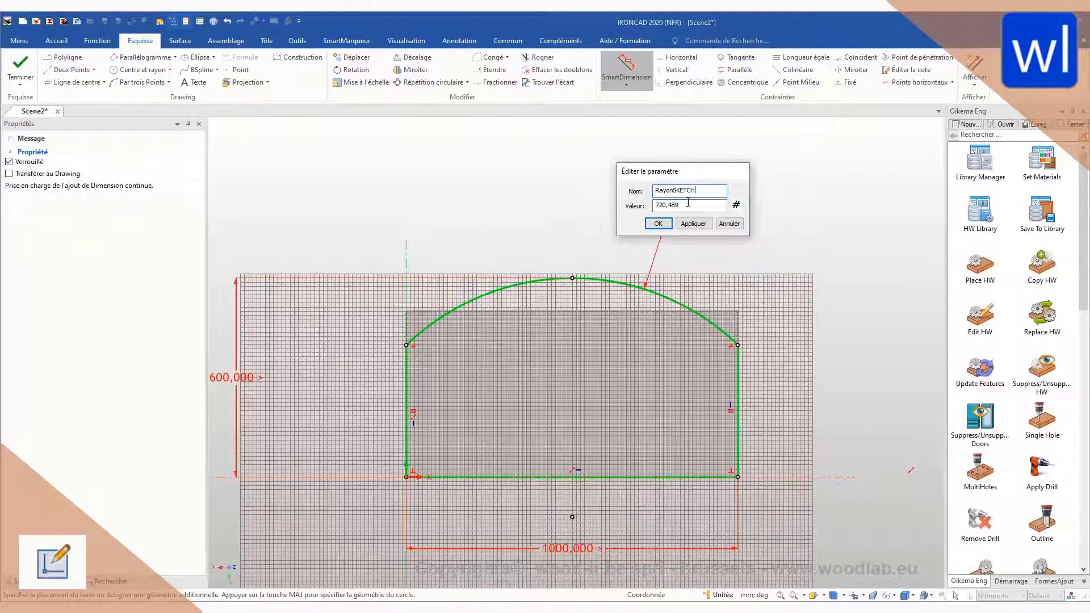
{"action": "left_click_drag", "start_coordinate": [688, 204], "coordinate": [637, 206]}
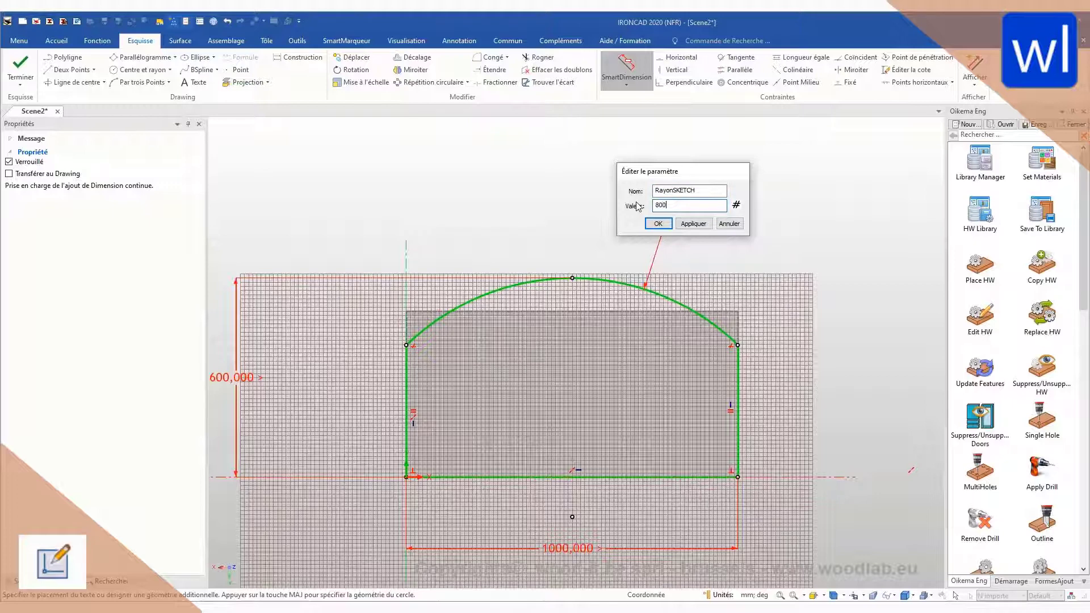
{"action": "key", "text": "Return"}
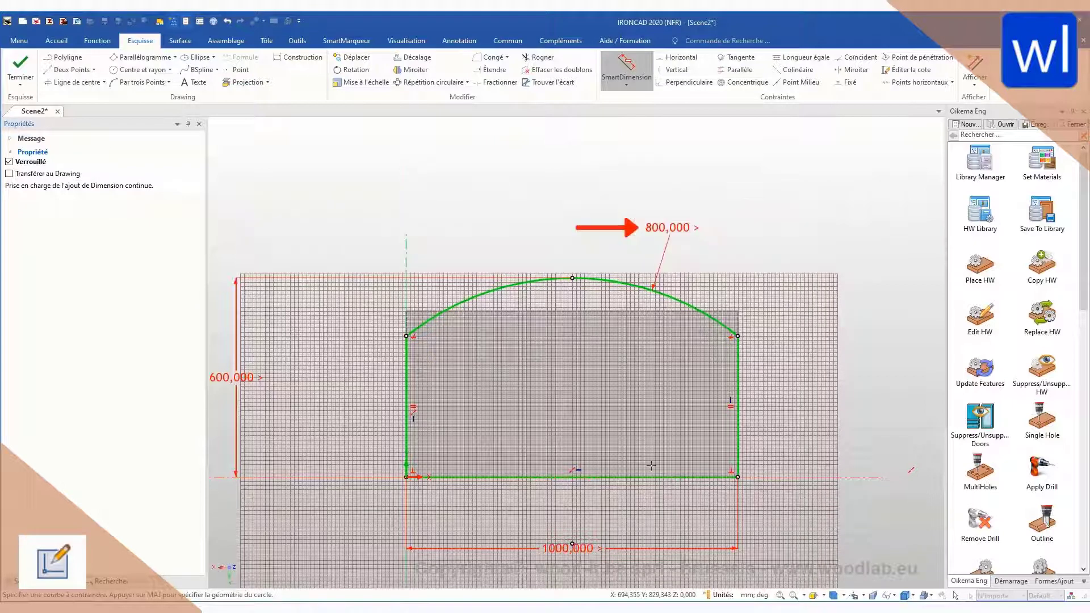
{"action": "key", "text": "Escape"}
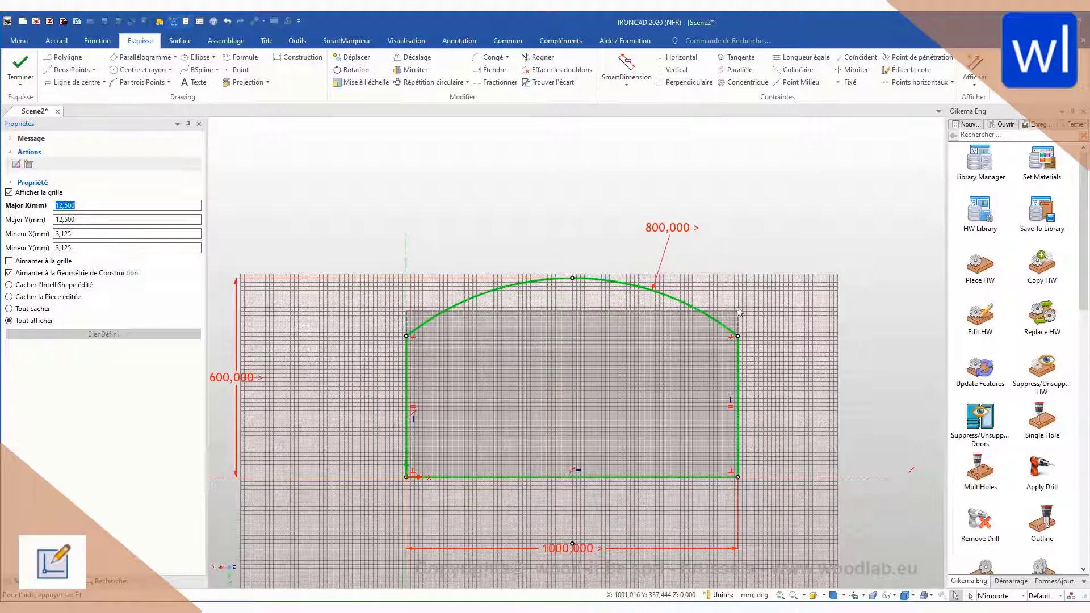
{"action": "right_click", "coordinate": [668, 228]}
{"action": "left_click", "coordinate": [708, 266]}
Step: Dimension the vertical distance between the arc's top point and its right end as RetraitRayonSKETCH, 200 mm, and unlock it
{"action": "left_click", "coordinate": [627, 67]}
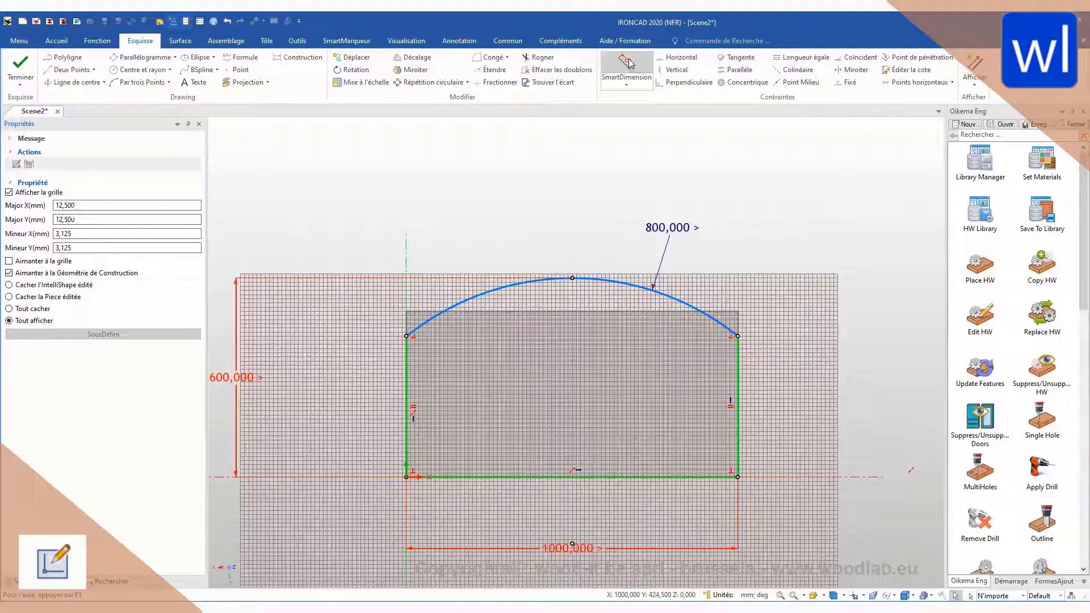
{"action": "left_click", "coordinate": [572, 278]}
{"action": "left_click", "coordinate": [738, 336]}
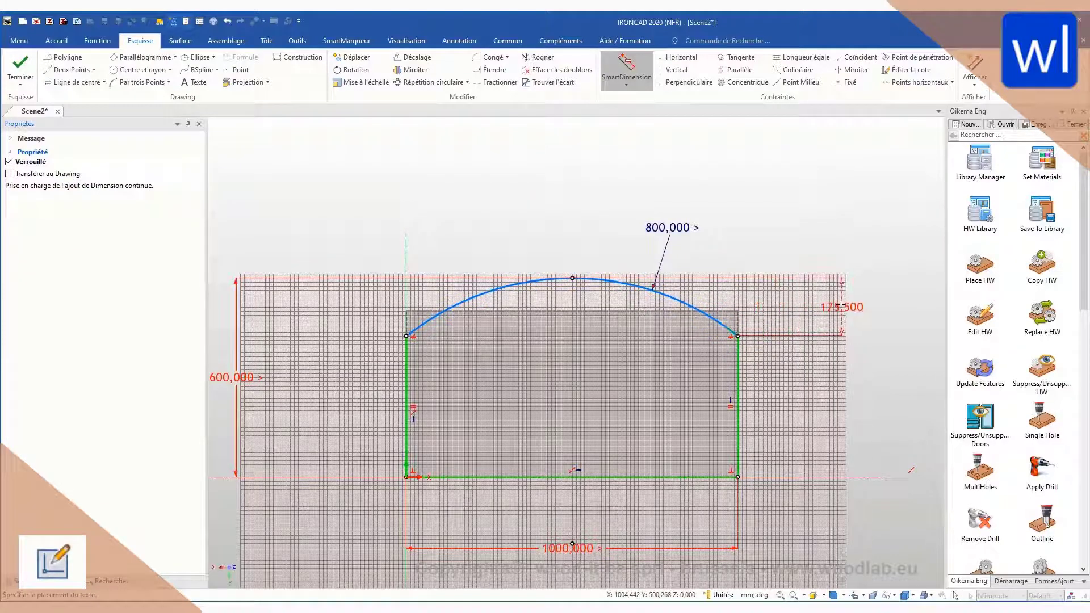
{"action": "double_click", "coordinate": [775, 307]}
{"action": "type", "text": "Rel"}
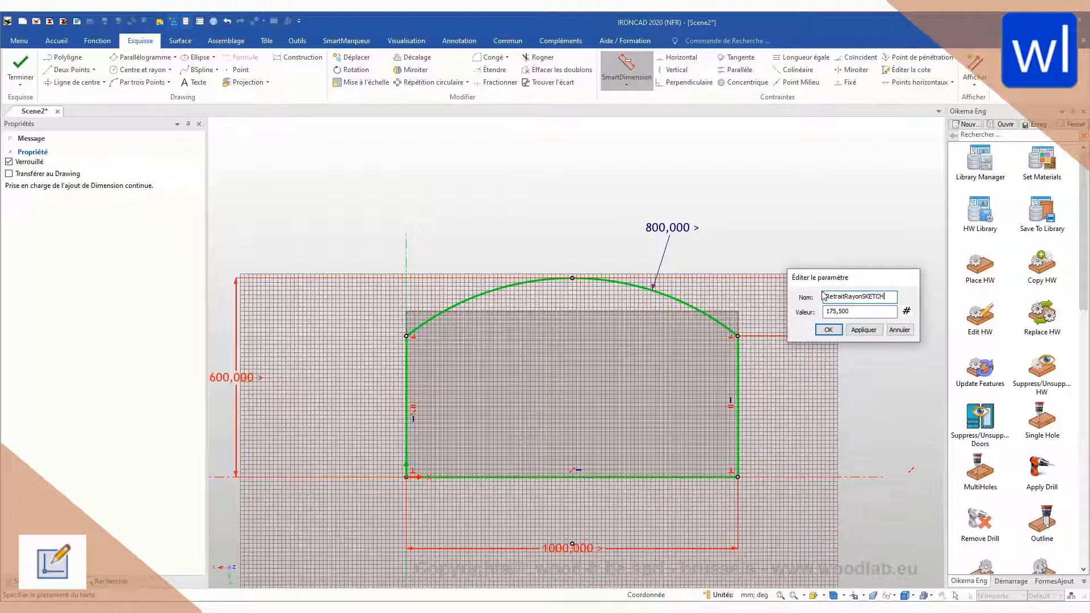
{"action": "key", "text": "Tab"}
{"action": "type", "text": "200"}
{"action": "key", "text": "Return"}
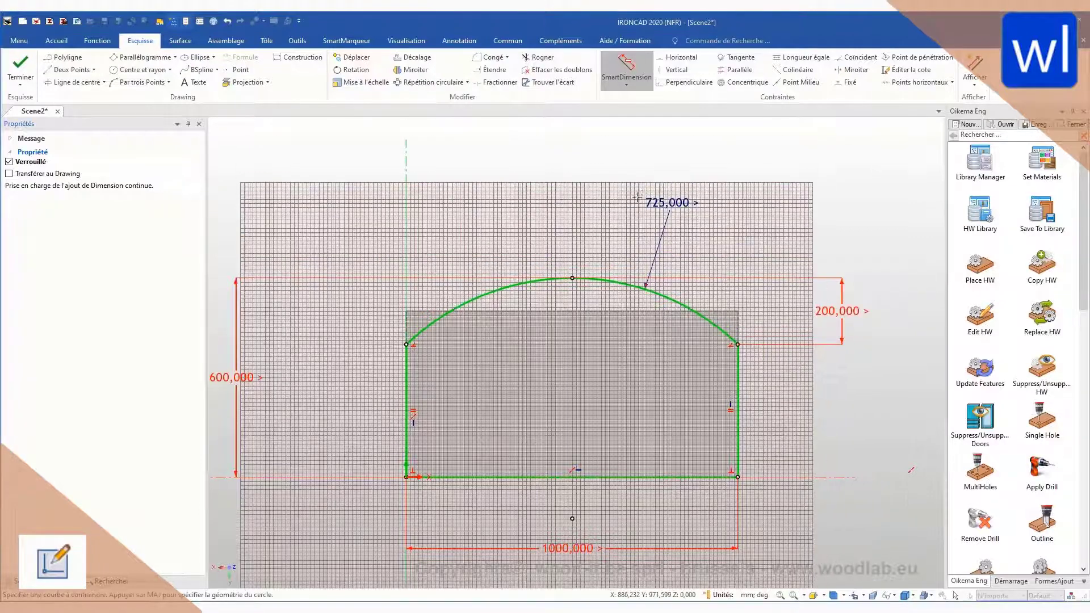
{"action": "key", "text": "Escape"}
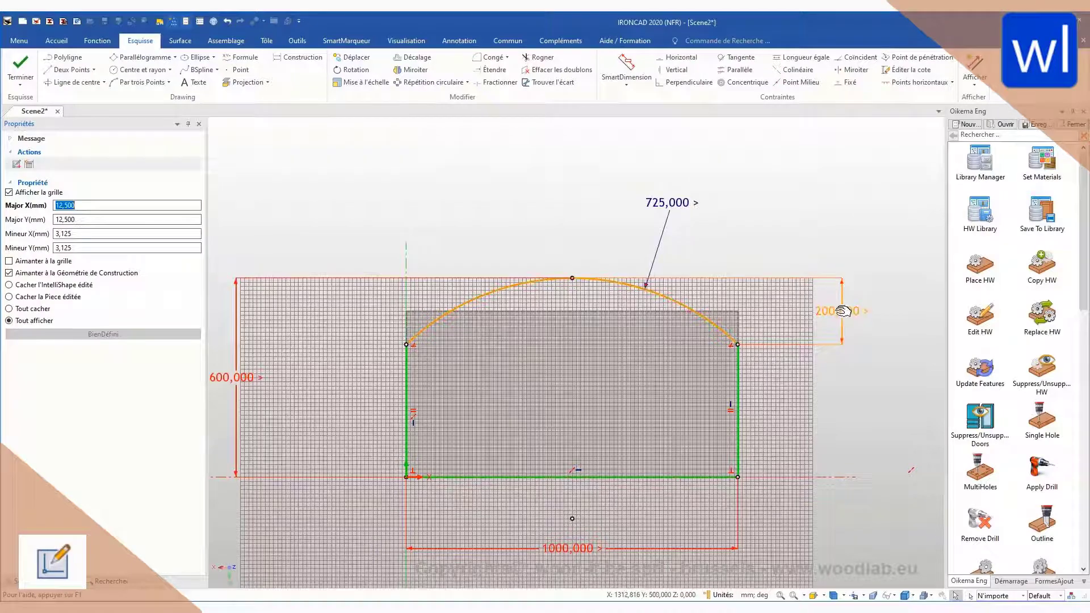
{"action": "right_click", "coordinate": [837, 310]}
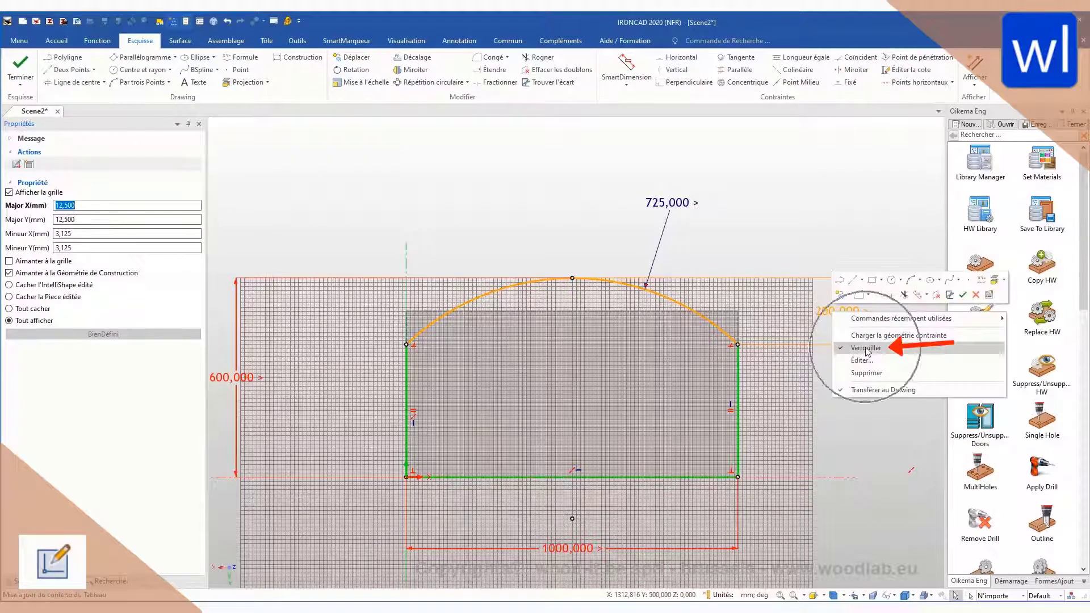
{"action": "left_click", "coordinate": [851, 352]}
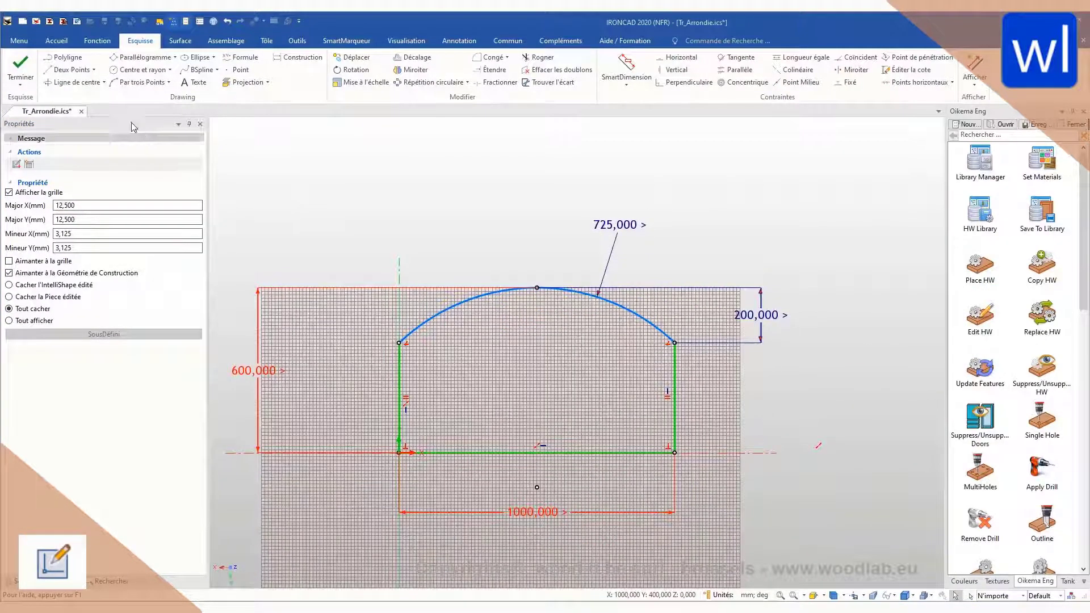
Step: Draw a two-point construction line about 604 mm long from the arc's right end down to the horizontal axis, outside the profile
{"action": "left_click", "coordinate": [60, 70]}
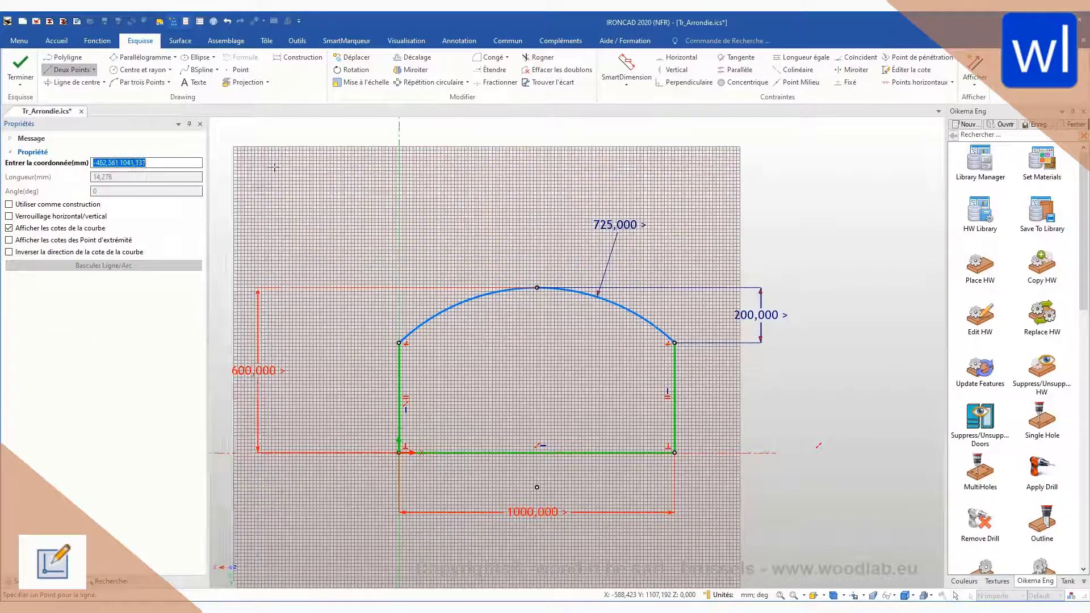
{"action": "left_click", "coordinate": [9, 204]}
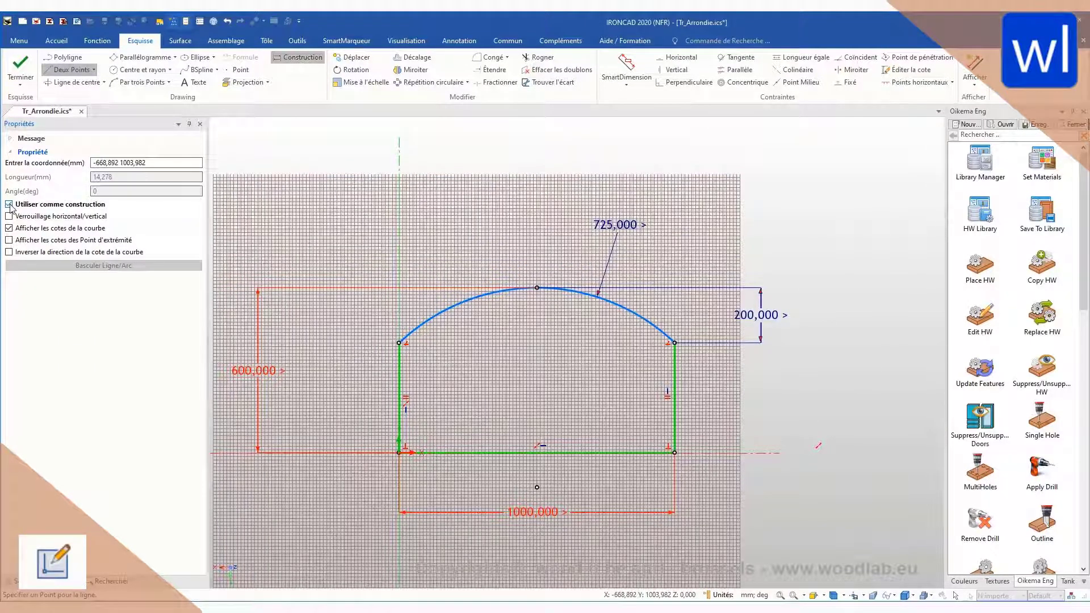
{"action": "type", "text": "1000 400"}
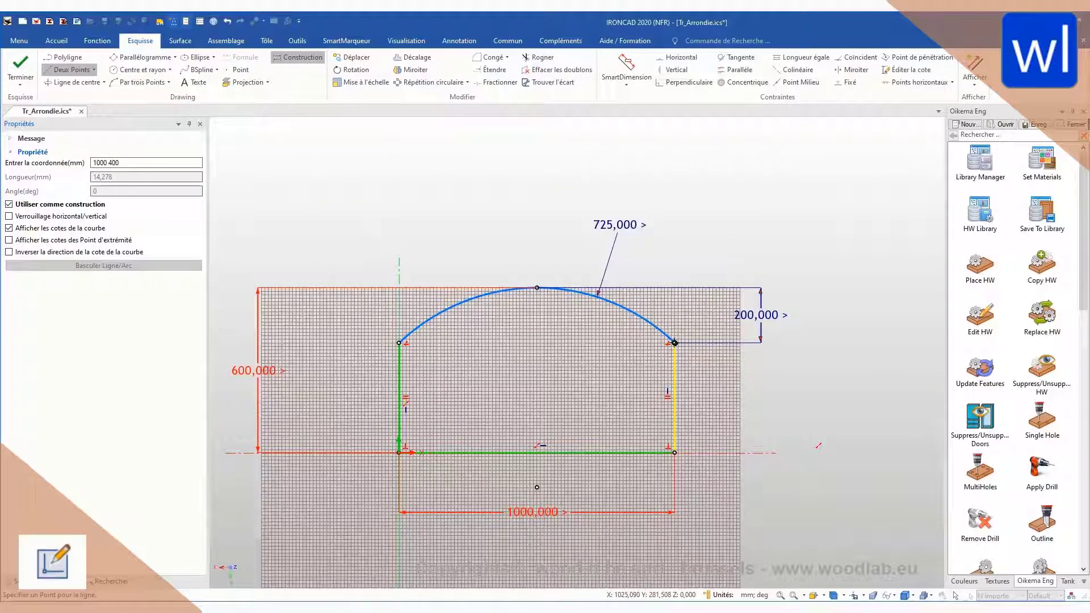
{"action": "left_click", "coordinate": [675, 343]}
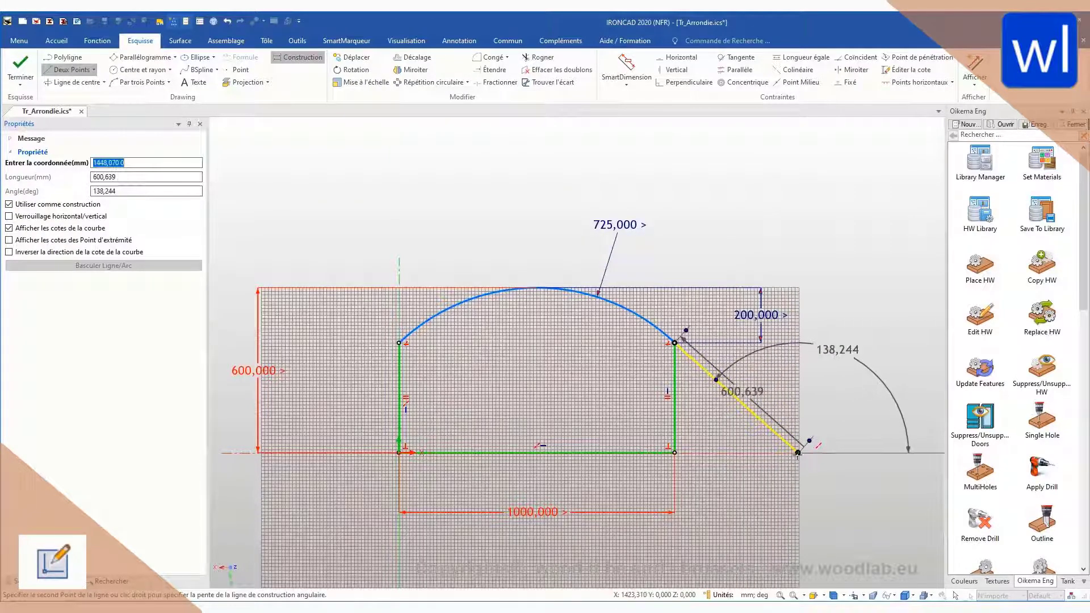
{"action": "left_click", "coordinate": [799, 452]}
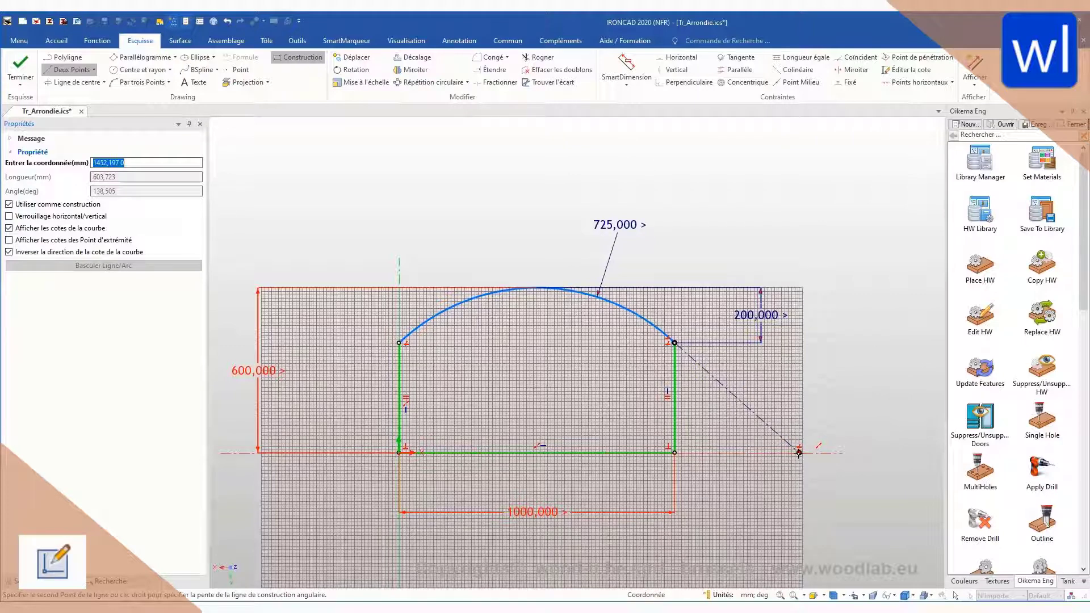
{"action": "key", "text": "Escape"}
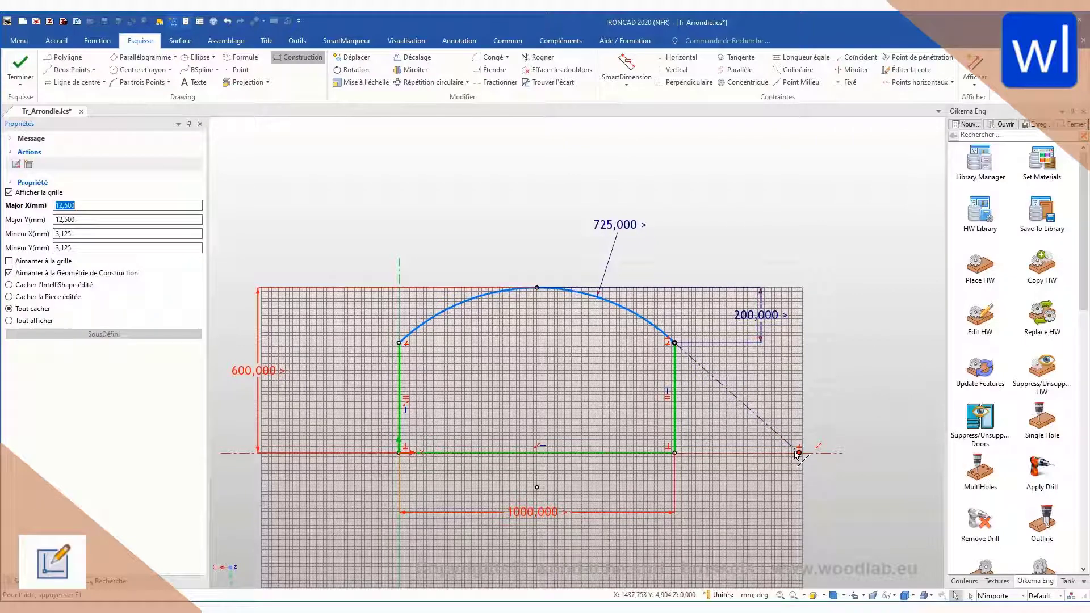
Step: Constrain the construction line tangent to the arc, and test the link by moving the line's lower endpoint along the horizontal axis
{"action": "left_click", "coordinate": [737, 58]}
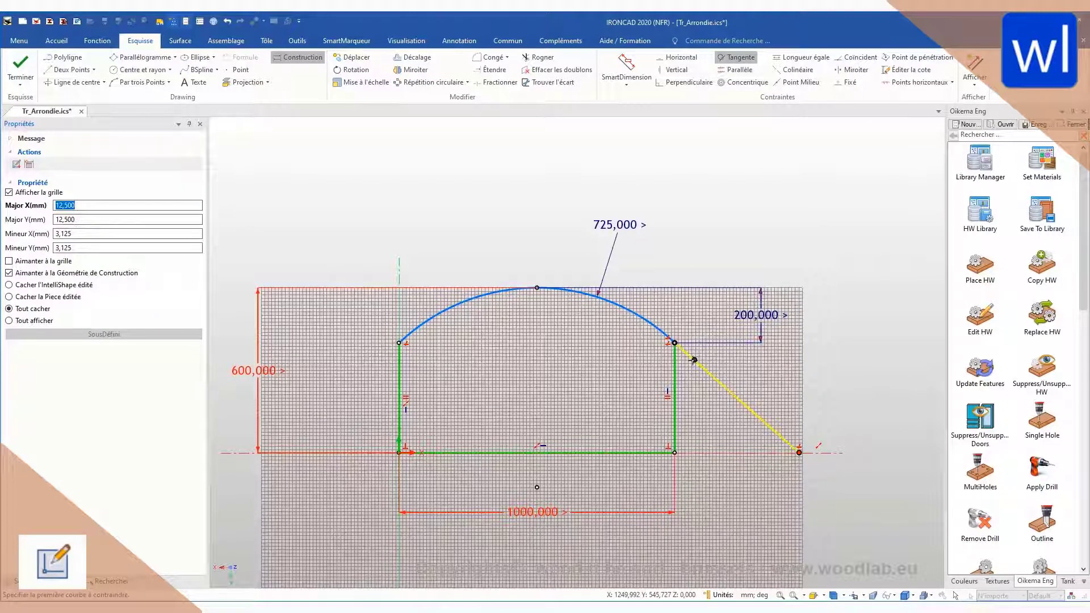
{"action": "left_click", "coordinate": [650, 323]}
{"action": "left_click", "coordinate": [795, 446]}
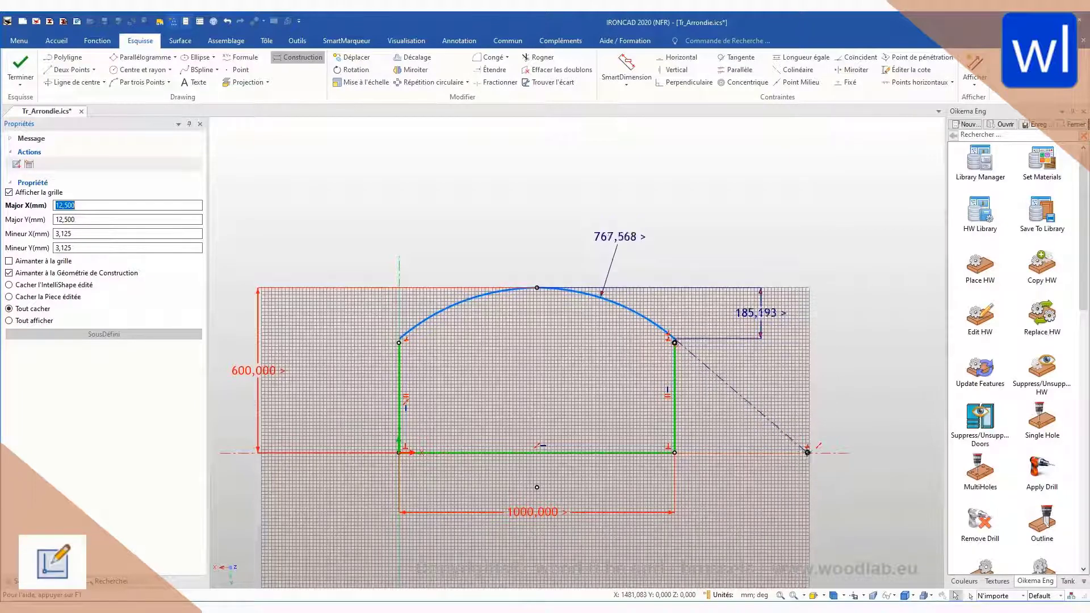
{"action": "left_click_drag", "start_coordinate": [807, 452], "coordinate": [794, 453]}
Step: Dimension the angle between the profile's right side and the construction line, naming it AngleSKETCH with a value of 45 degrees
{"action": "left_click", "coordinate": [628, 68]}
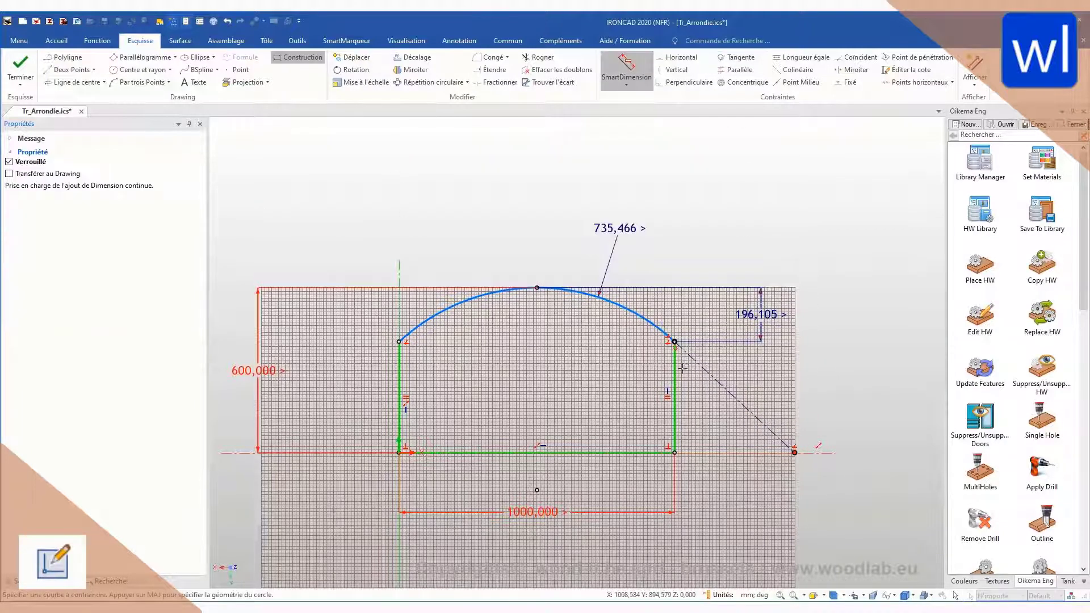
{"action": "left_click", "coordinate": [674, 386]}
{"action": "left_click", "coordinate": [709, 373]}
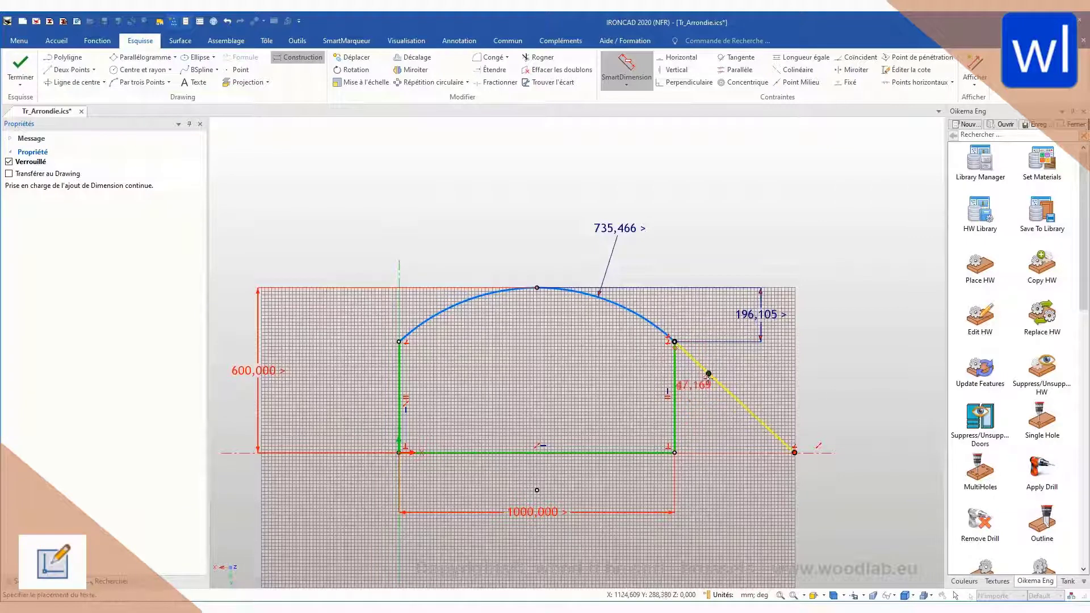
{"action": "left_click", "coordinate": [715, 412]}
{"action": "type", "text": "AngleSKETCH"}
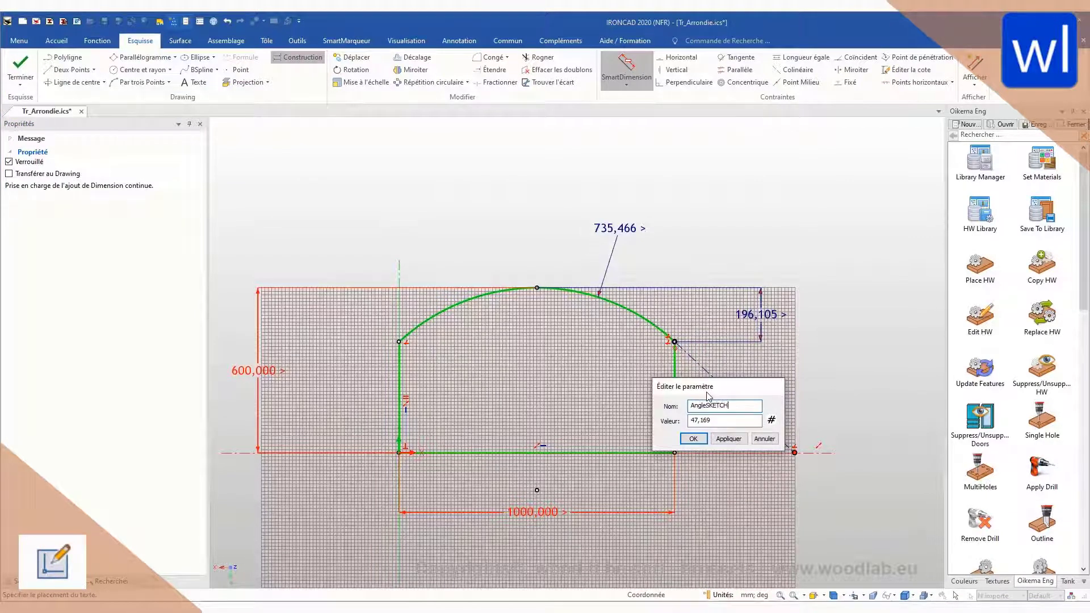
{"action": "key", "text": "Tab"}
{"action": "type", "text": "45"}
{"action": "key", "text": "Return"}
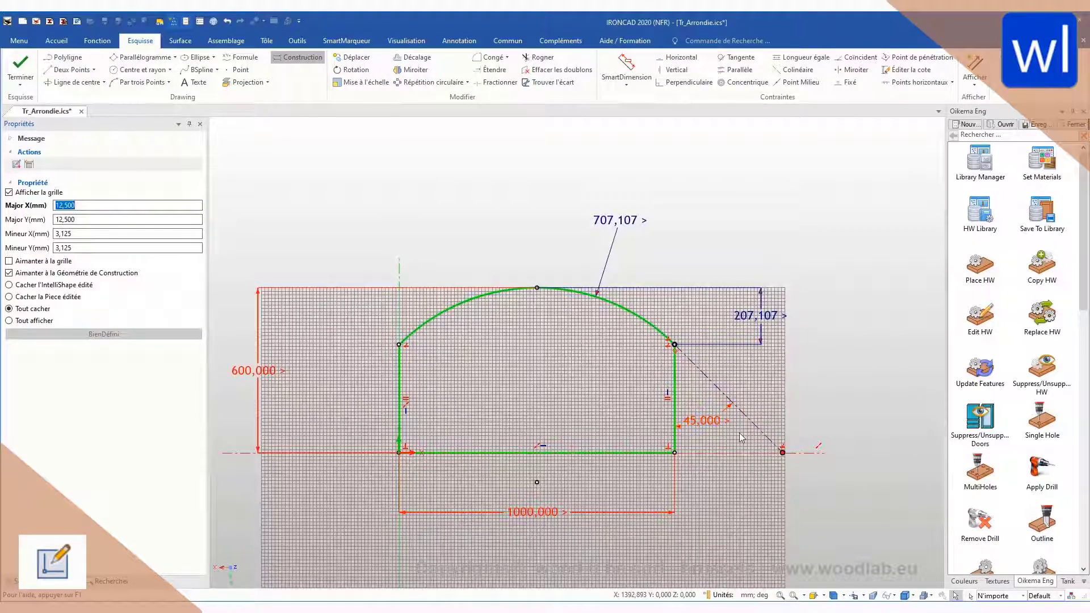
Step: Unlock the 45-degree angle dimension and test it by shifting the construction line's lower endpoint slightly along the horizontal axis
{"action": "right_click", "coordinate": [706, 420]}
{"action": "left_click", "coordinate": [740, 458]}
{"action": "left_click_drag", "start_coordinate": [782, 452], "coordinate": [780, 452]}
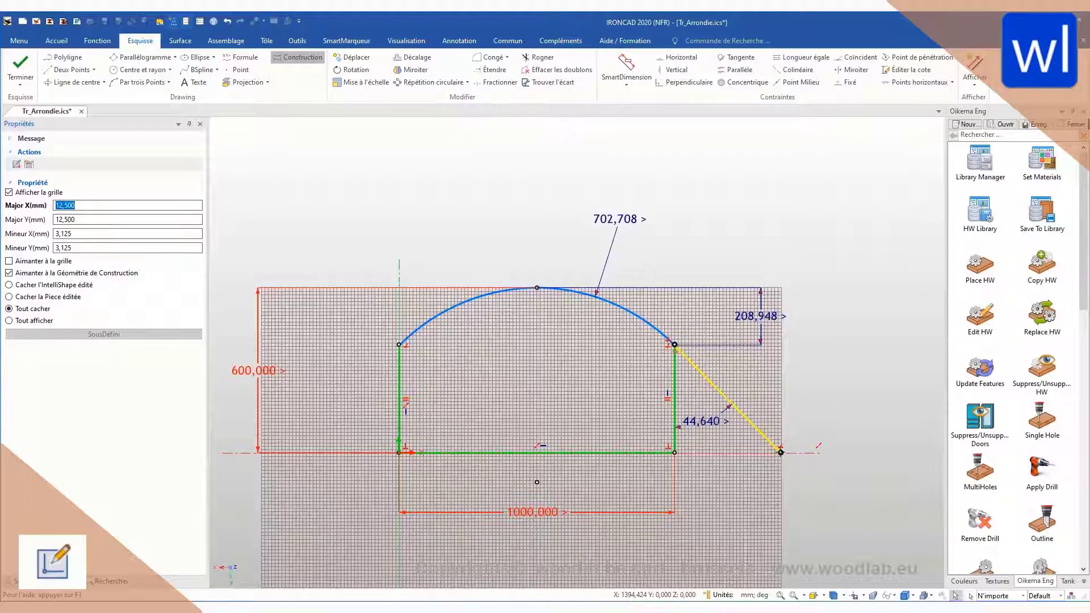
Step: Finish the sketch and show all parameters under the Panel in the scene's parameter table, with the path column widened
{"action": "left_click", "coordinate": [30, 69]}
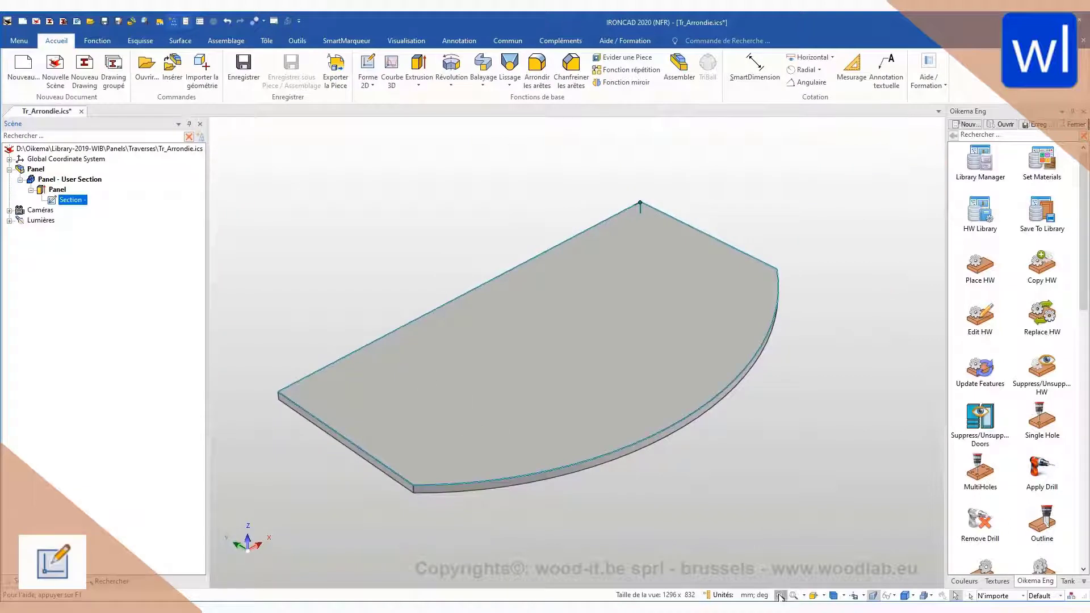
{"action": "key", "text": "Escape"}
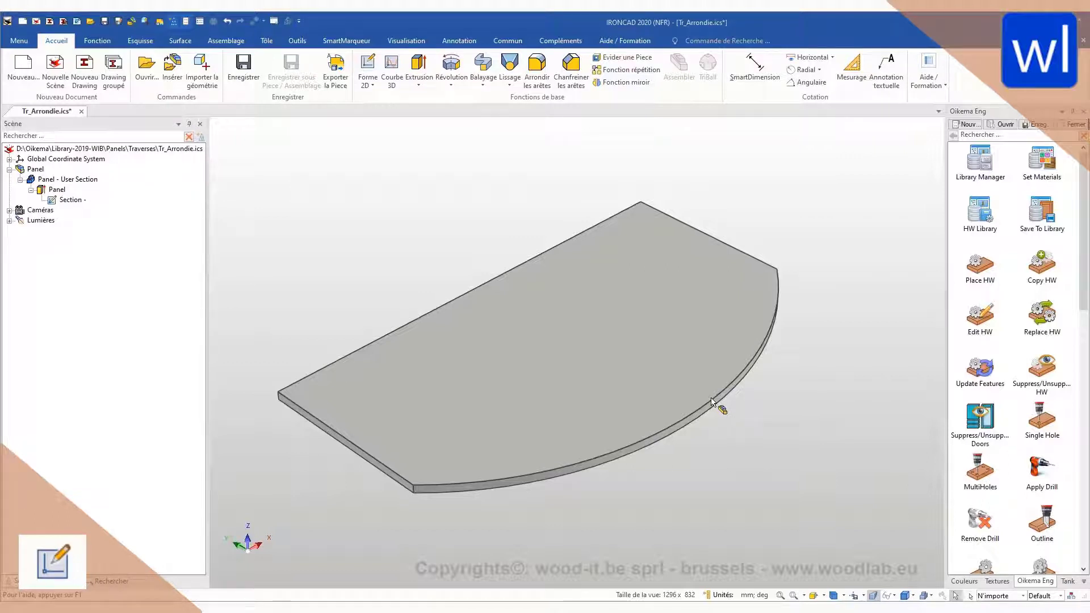
{"action": "right_click", "coordinate": [751, 385]}
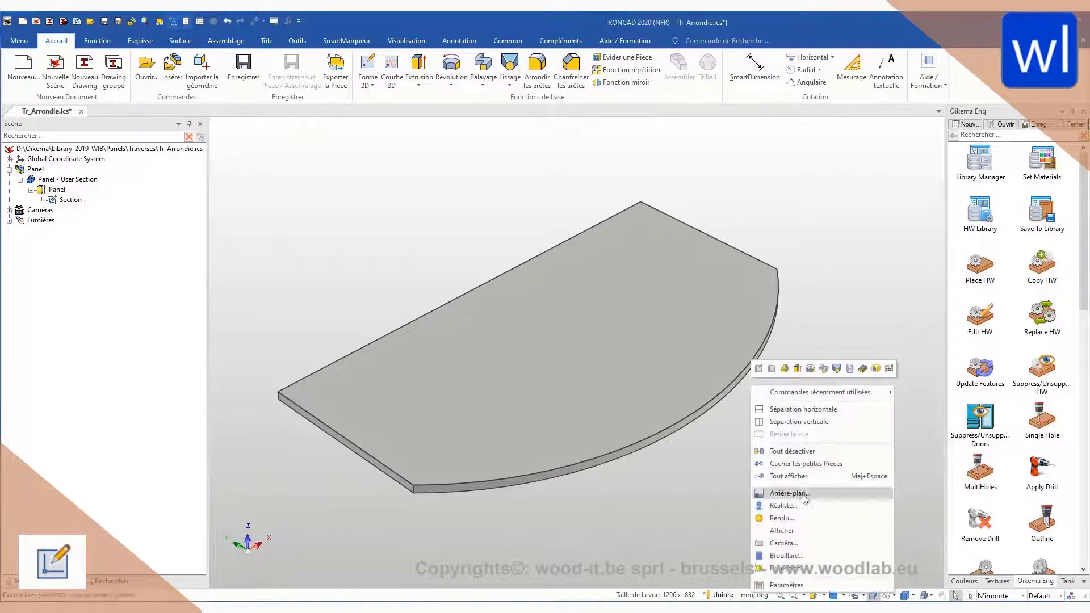
{"action": "left_click", "coordinate": [784, 586]}
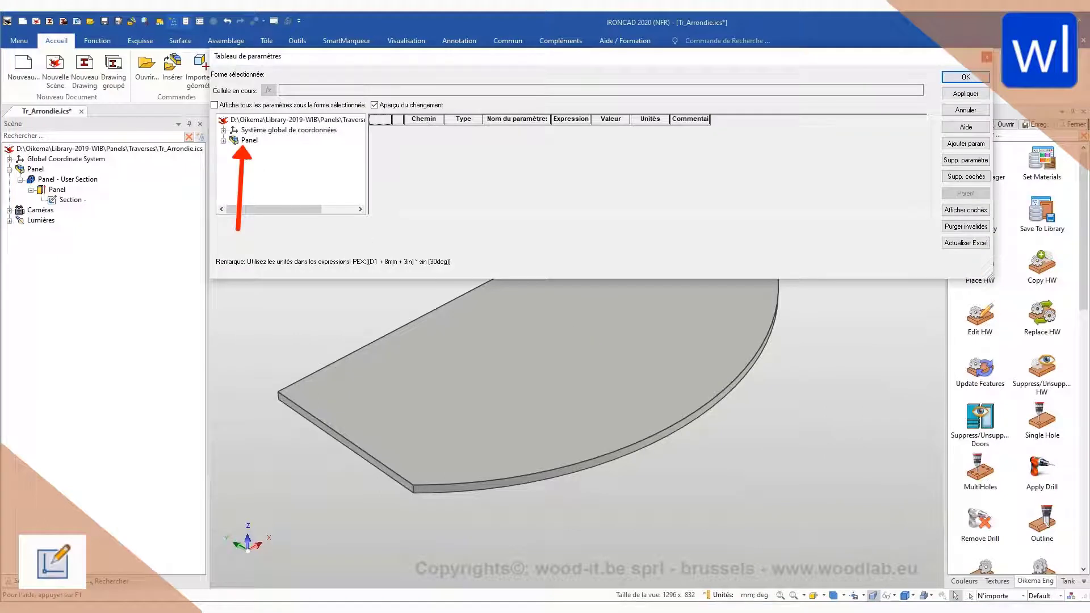
{"action": "left_click", "coordinate": [249, 141]}
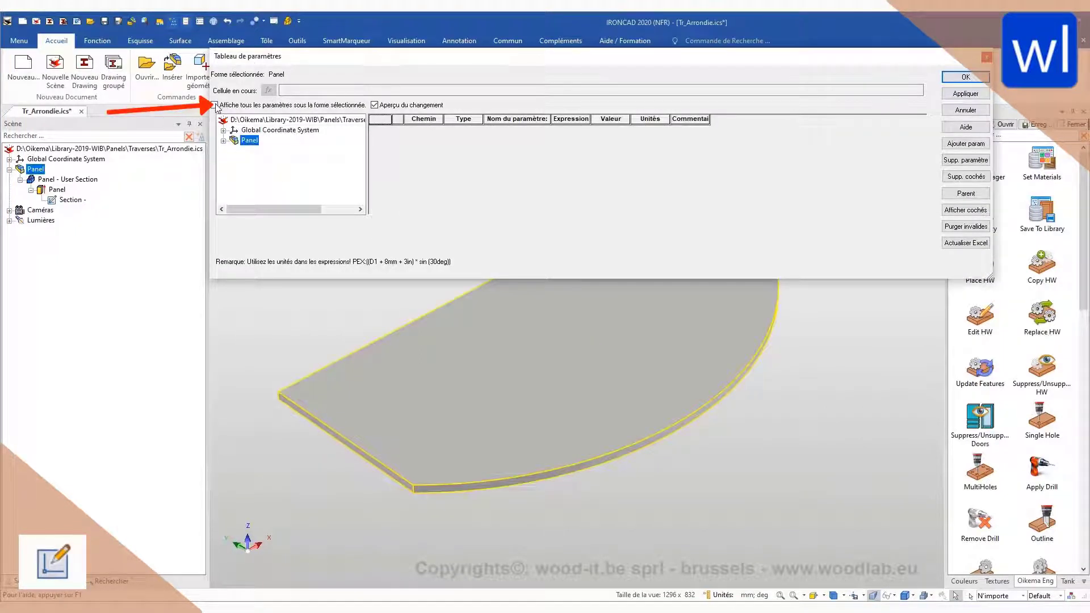
{"action": "left_click", "coordinate": [215, 105]}
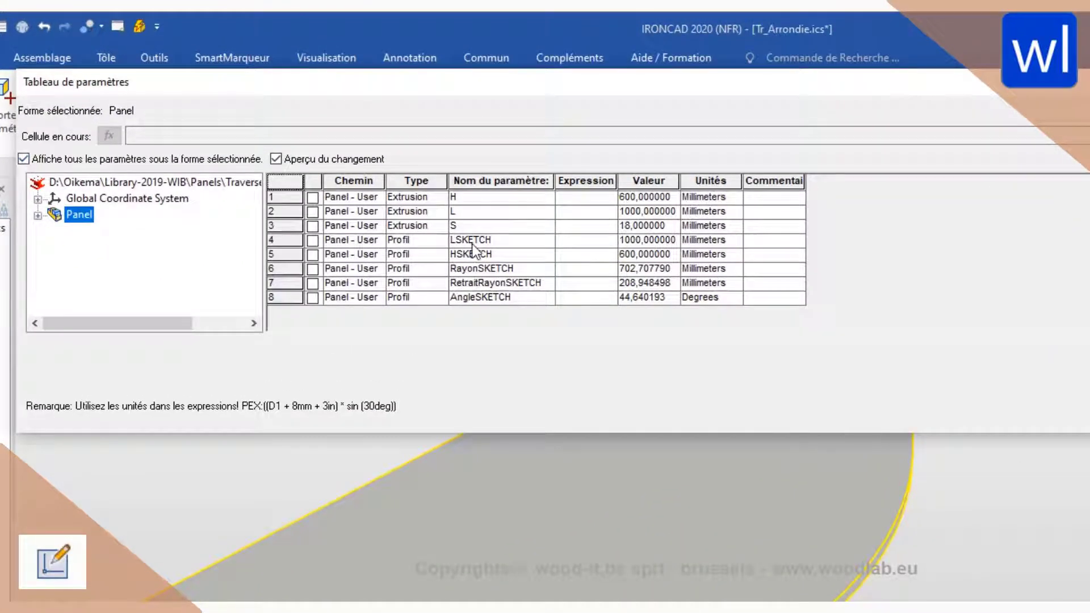
{"action": "left_click_drag", "start_coordinate": [386, 180], "coordinate": [548, 180]}
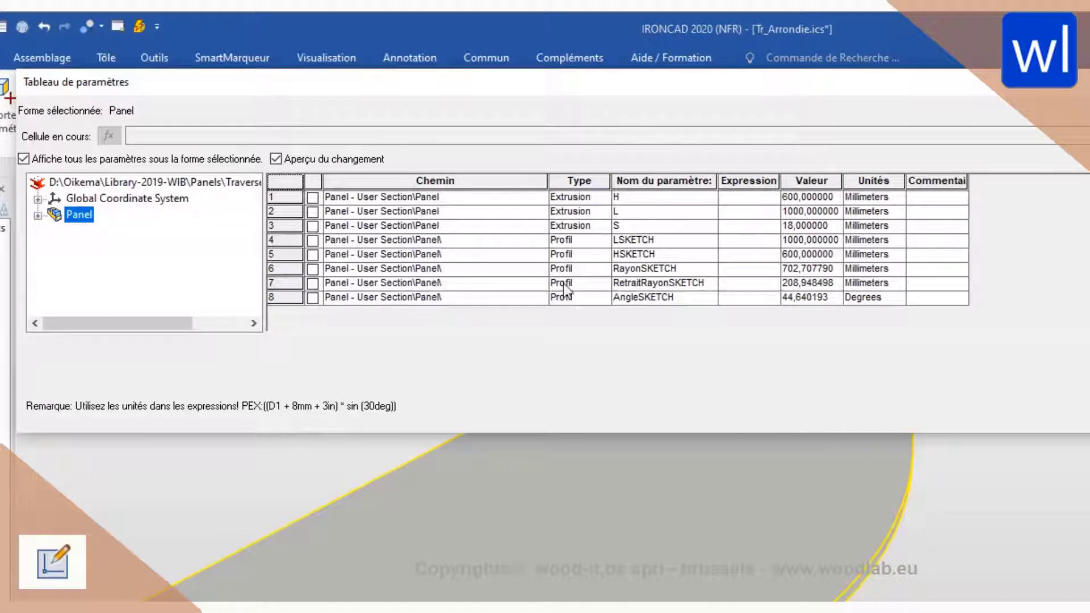
{"action": "left_click", "coordinate": [39, 216]}
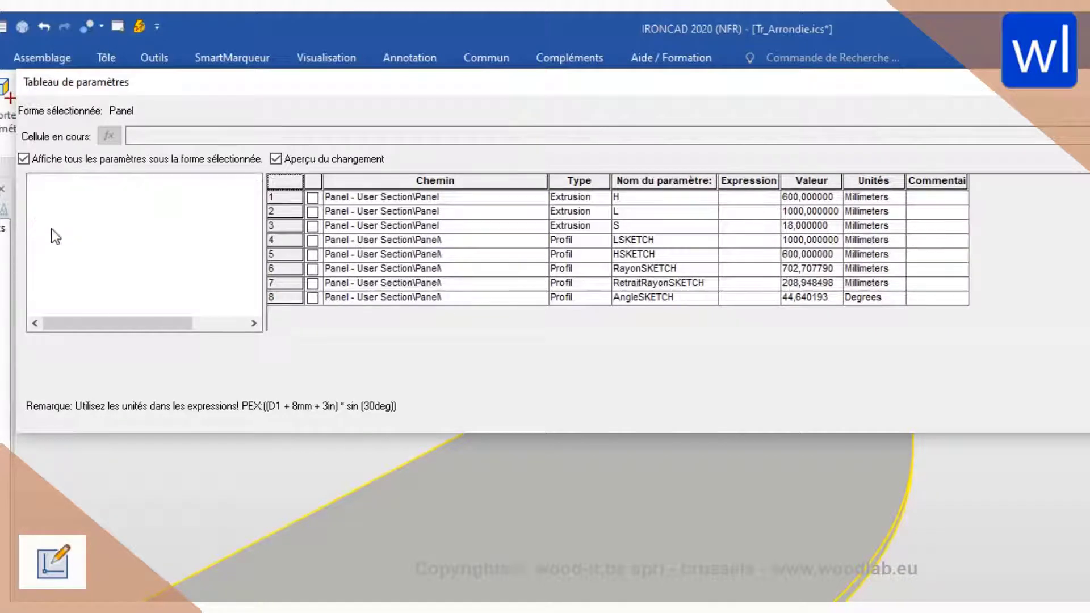
Step: Link the sketch dimensions to the extrusion by giving HSKETCH the expression H and LSKETCH the expression L, and apply the parameter table
{"action": "left_click", "coordinate": [640, 198]}
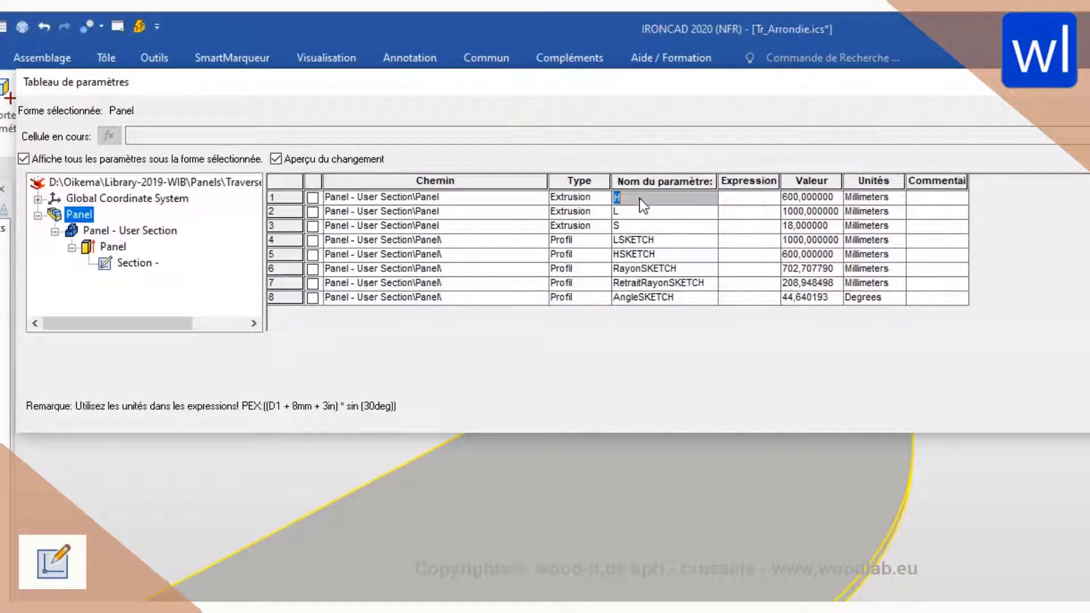
{"action": "left_click", "coordinate": [736, 254]}
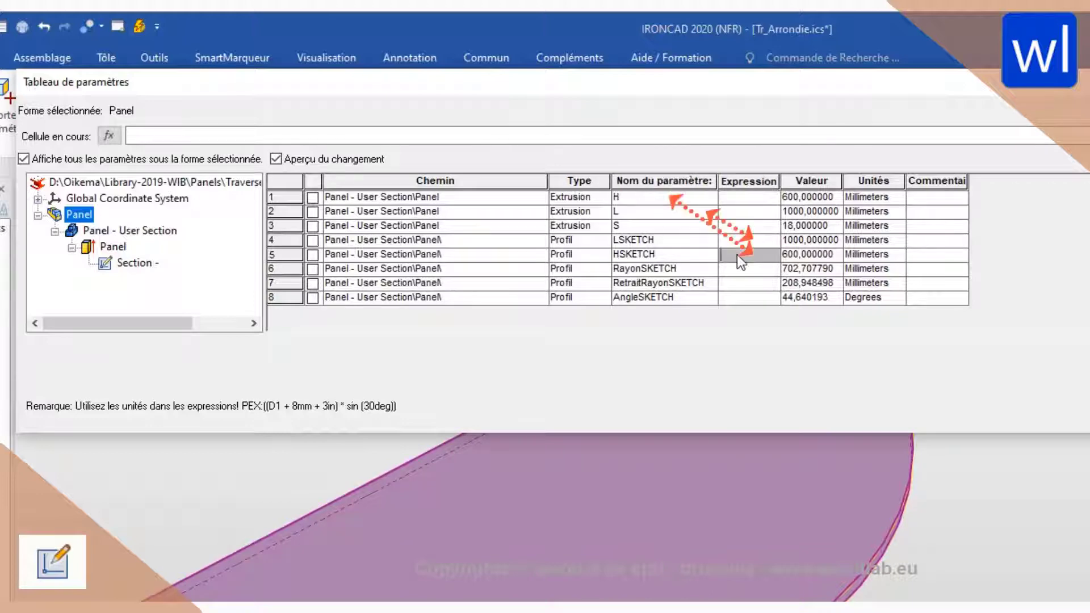
{"action": "type", "text": "H"}
{"action": "left_click", "coordinate": [732, 241]}
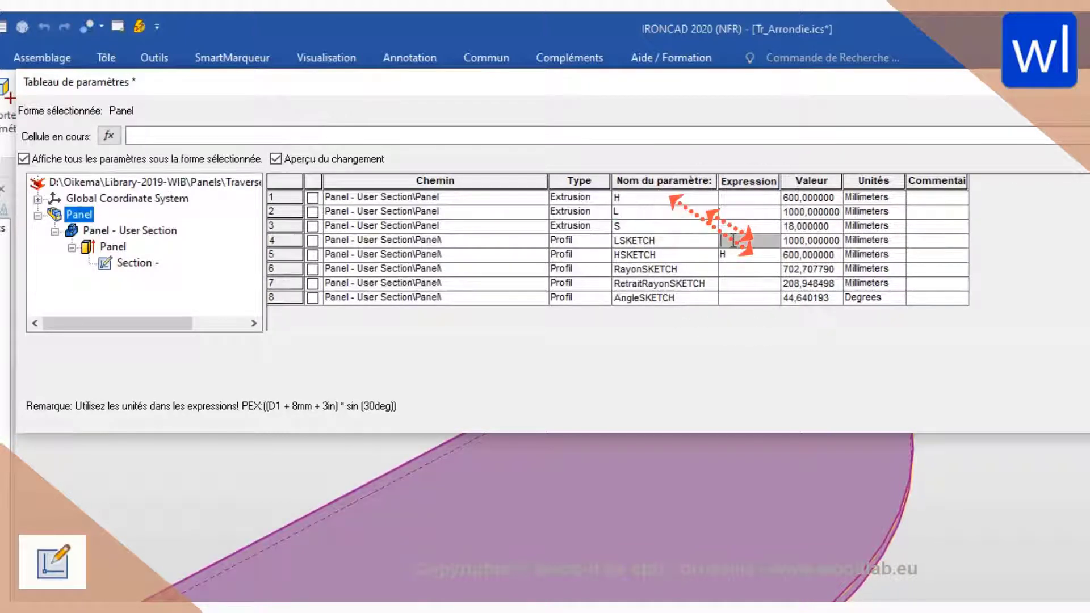
{"action": "left_click", "coordinate": [933, 270]}
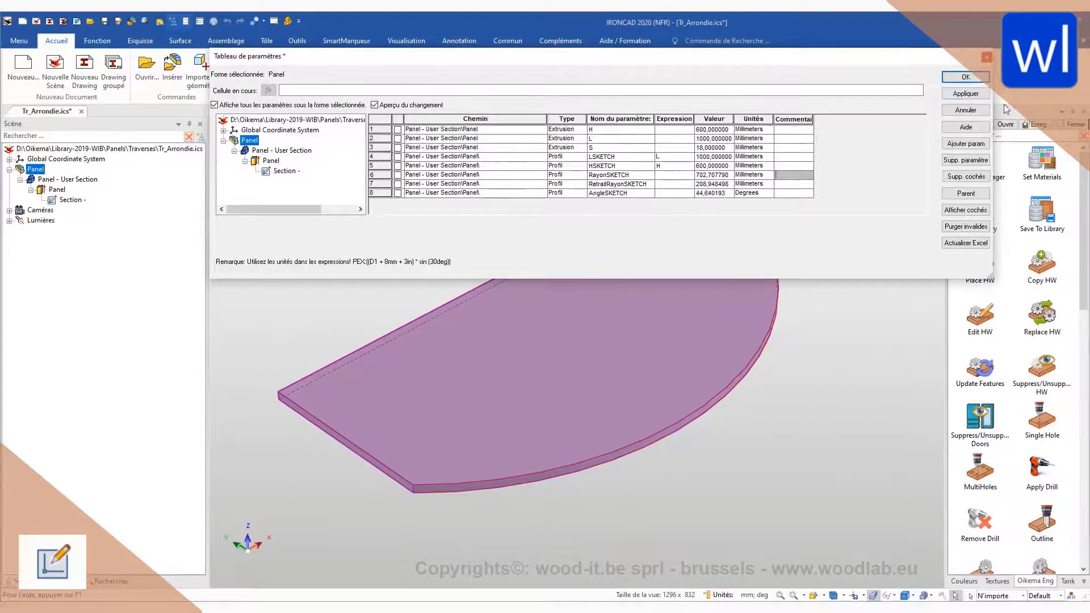
{"action": "left_click", "coordinate": [976, 98]}
{"action": "left_click", "coordinate": [977, 78]}
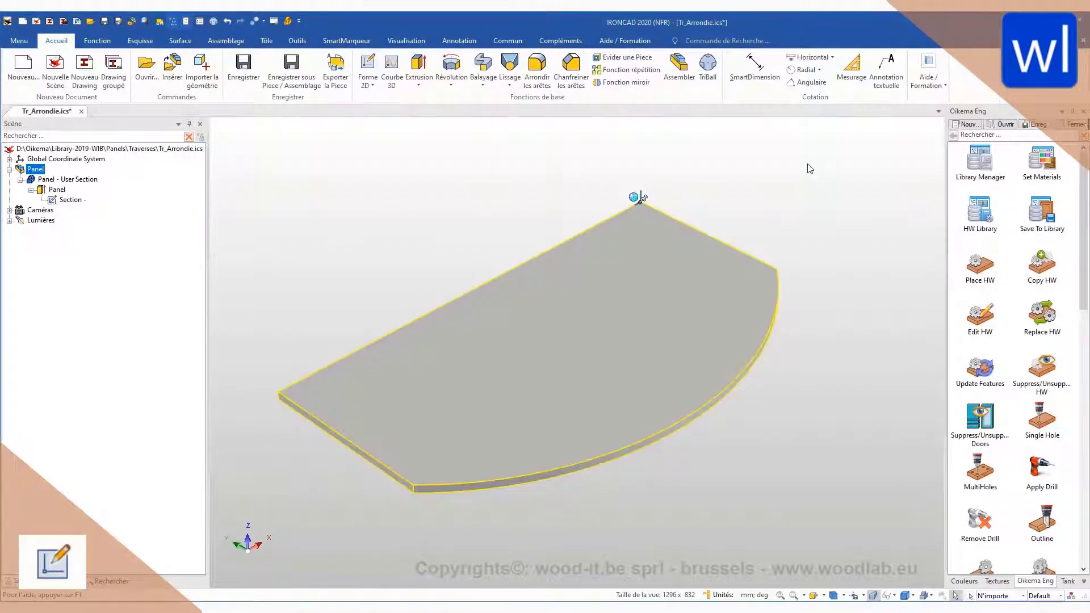
{"action": "left_click", "coordinate": [809, 169]}
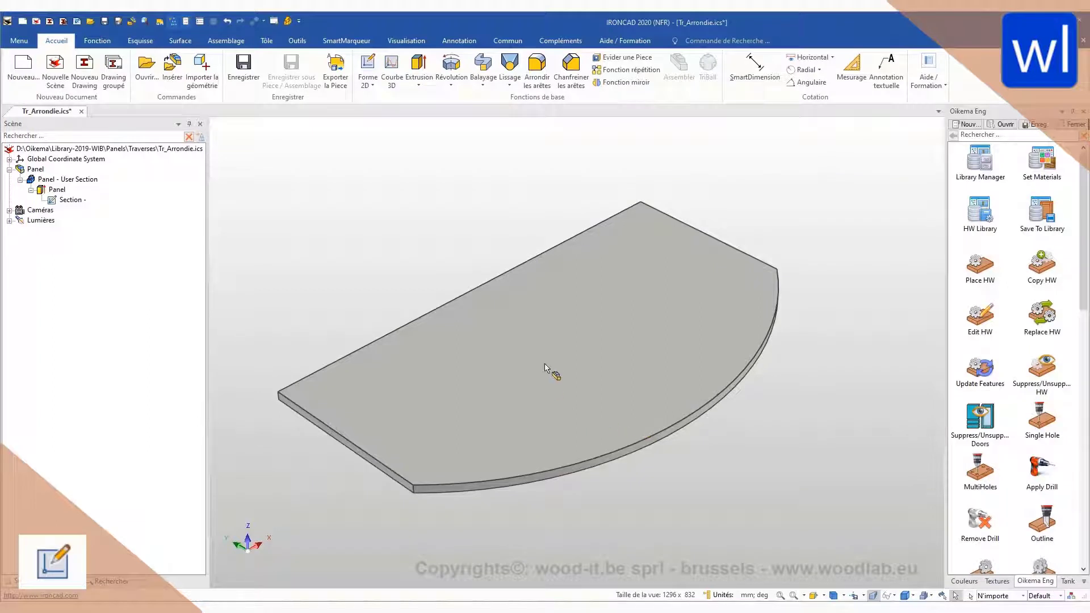
Step: On the panel's Section, lock the arc's radius dimension, set it to 800 mm, and unlock it
{"action": "scroll", "coordinate": [544, 366], "scroll_direction": "down", "scroll_amount": 5}
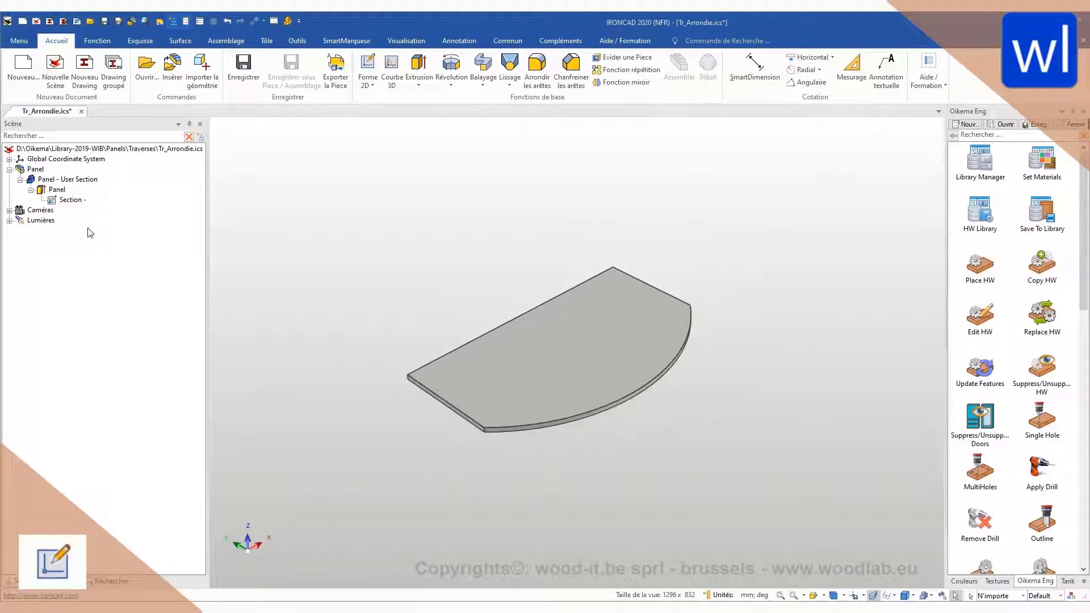
{"action": "left_click", "coordinate": [59, 202]}
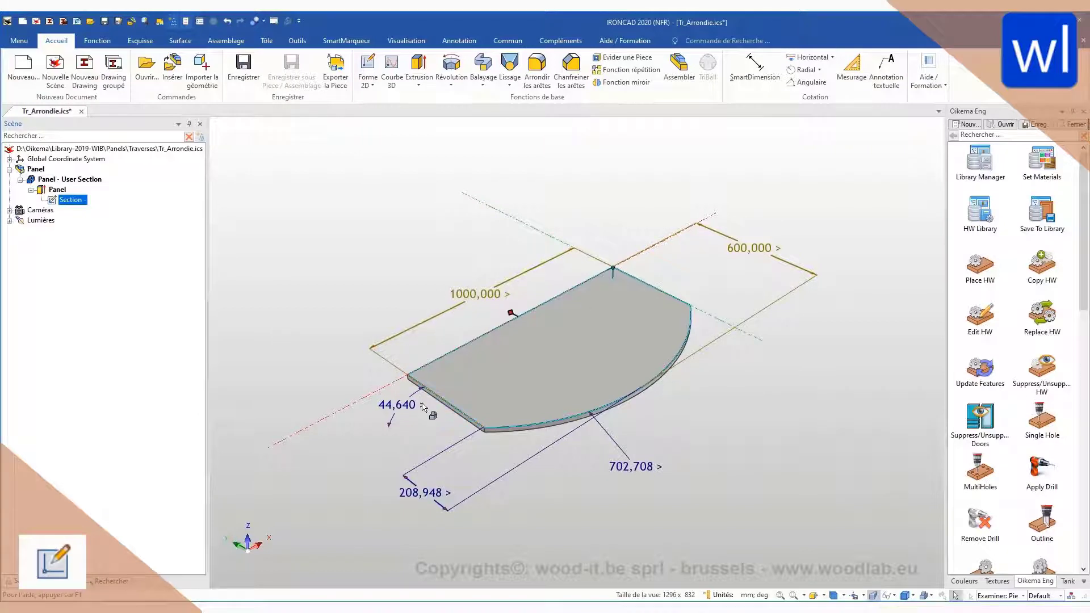
{"action": "right_click", "coordinate": [632, 470]}
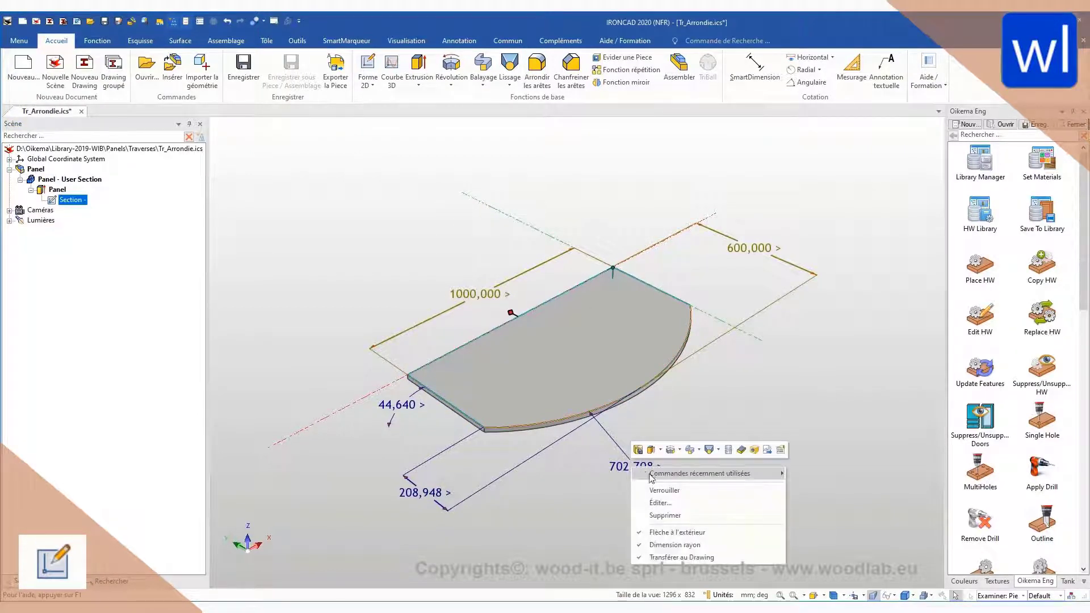
{"action": "left_click", "coordinate": [685, 490]}
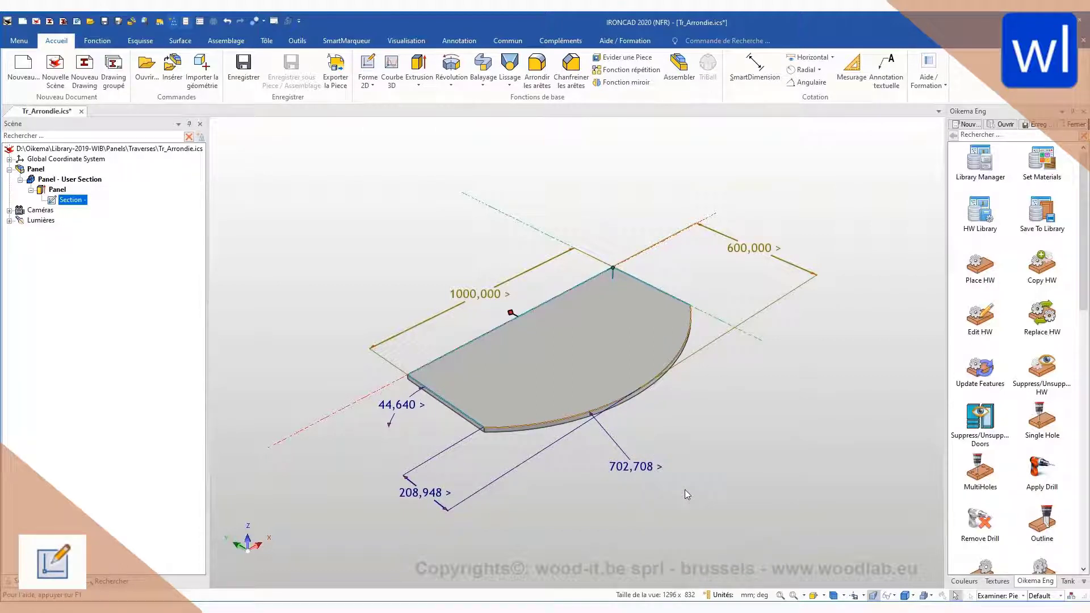
{"action": "double_click", "coordinate": [634, 466]}
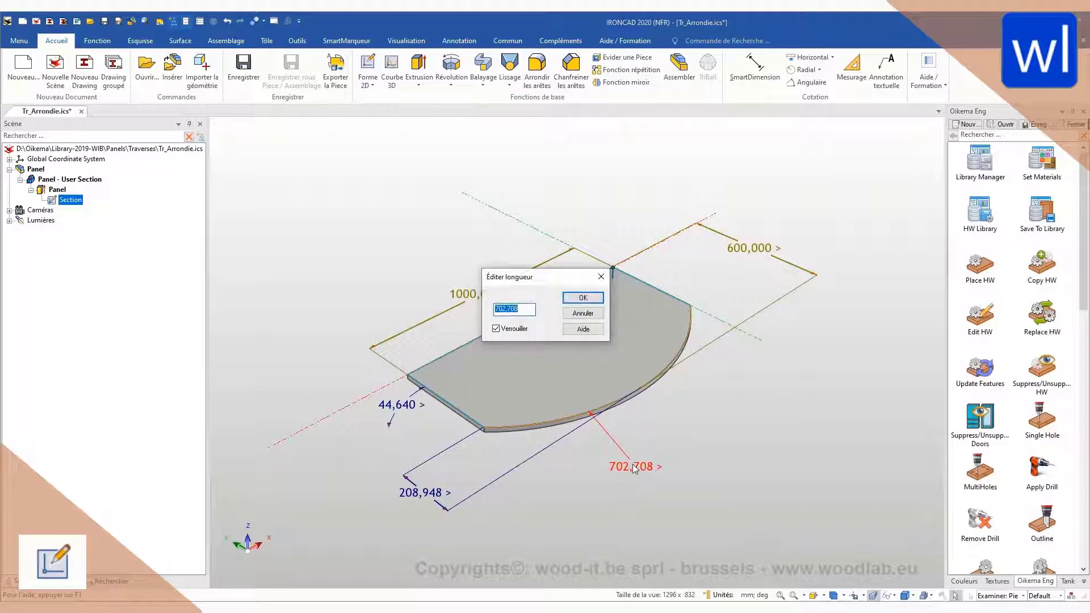
{"action": "type", "text": "800"}
{"action": "key", "text": "Return"}
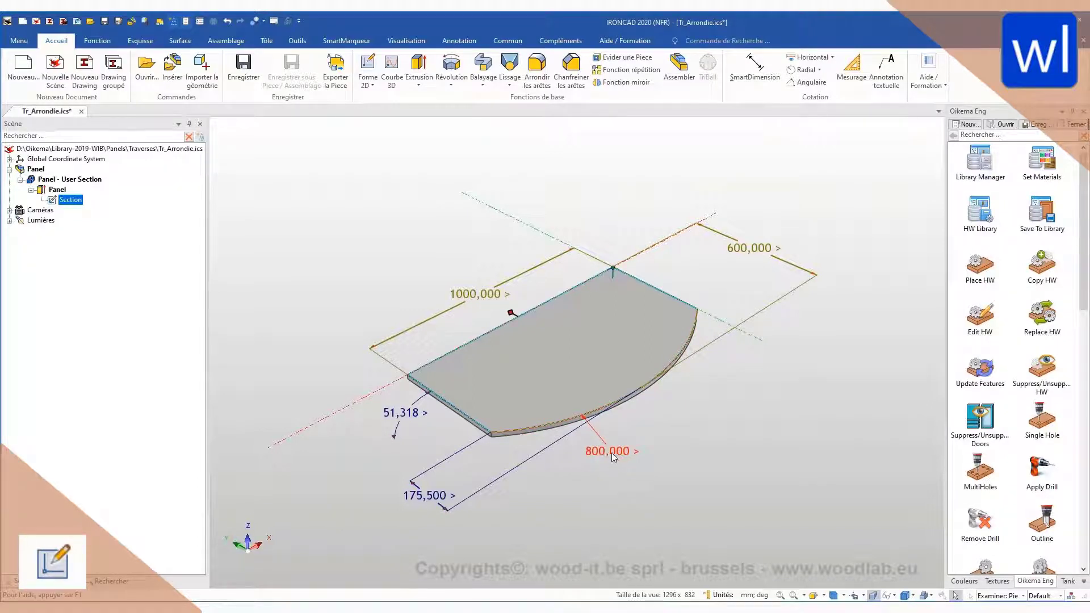
{"action": "right_click", "coordinate": [611, 452]}
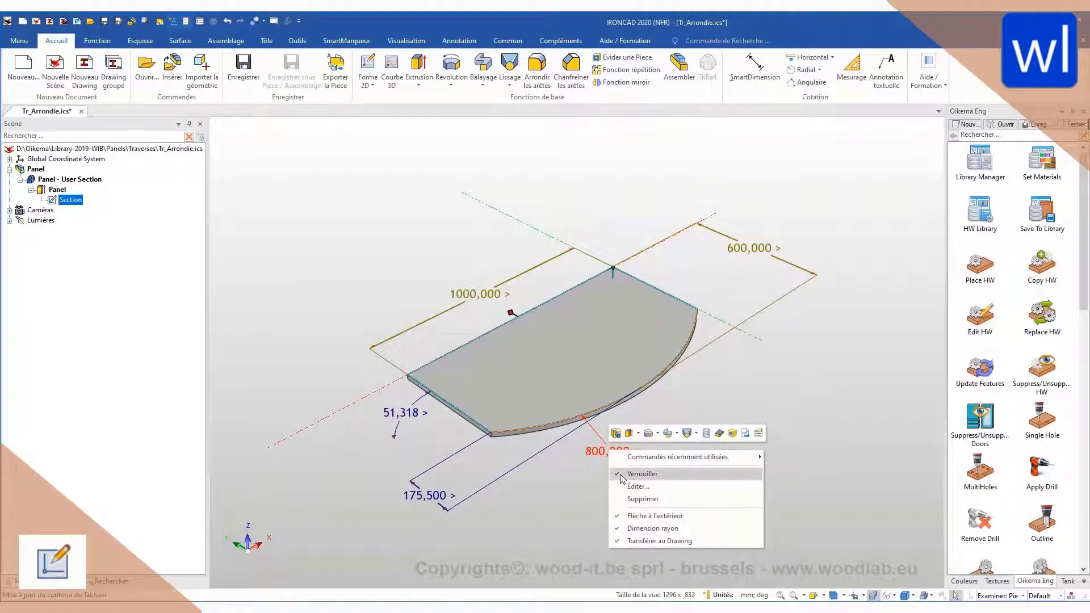
{"action": "left_click", "coordinate": [651, 476]}
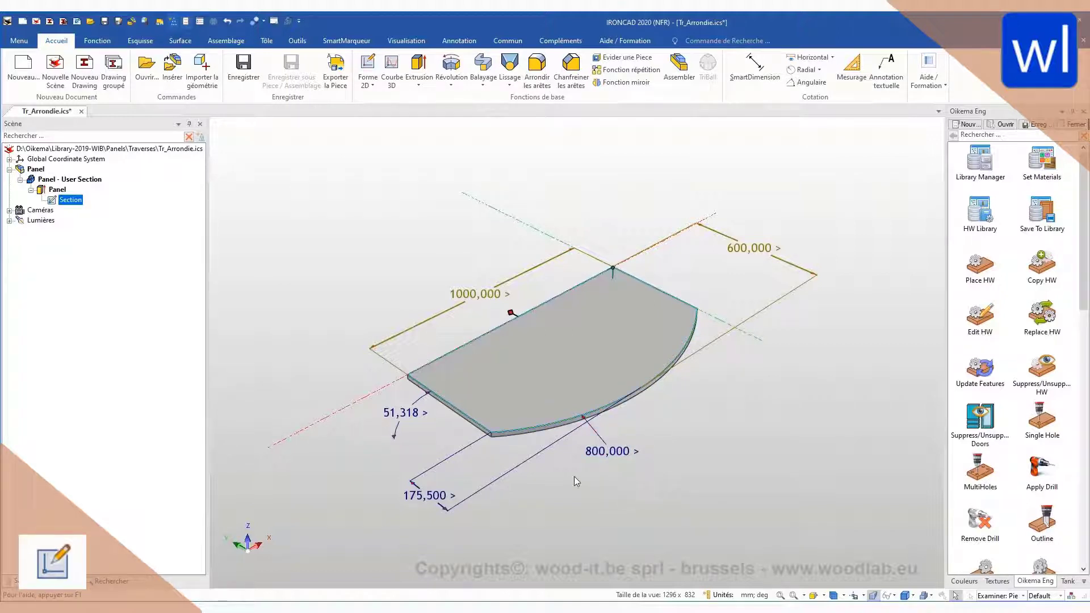
Step: Set the arc's setback dimension to 200 mm as a locked value, and unlock it
{"action": "right_click", "coordinate": [427, 497]}
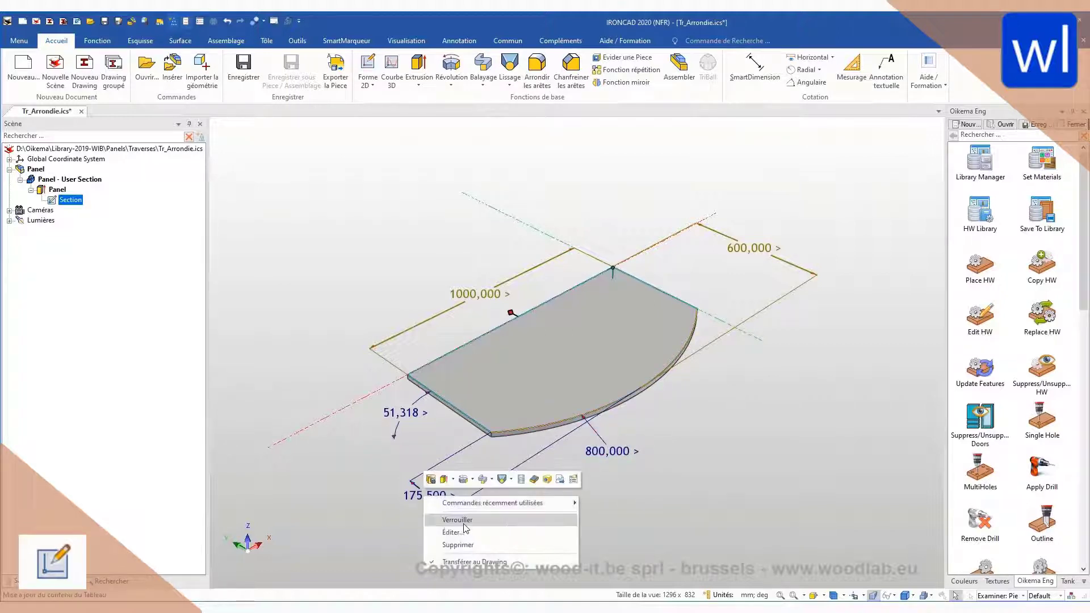
{"action": "left_click", "coordinate": [464, 532]}
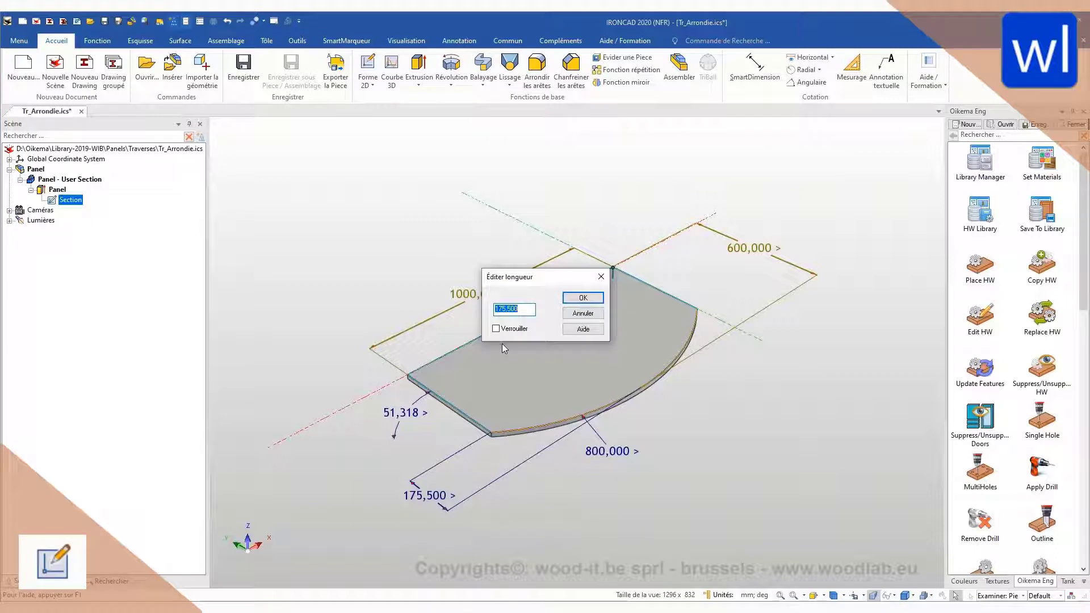
{"action": "type", "text": "200"}
{"action": "left_click", "coordinate": [571, 299]}
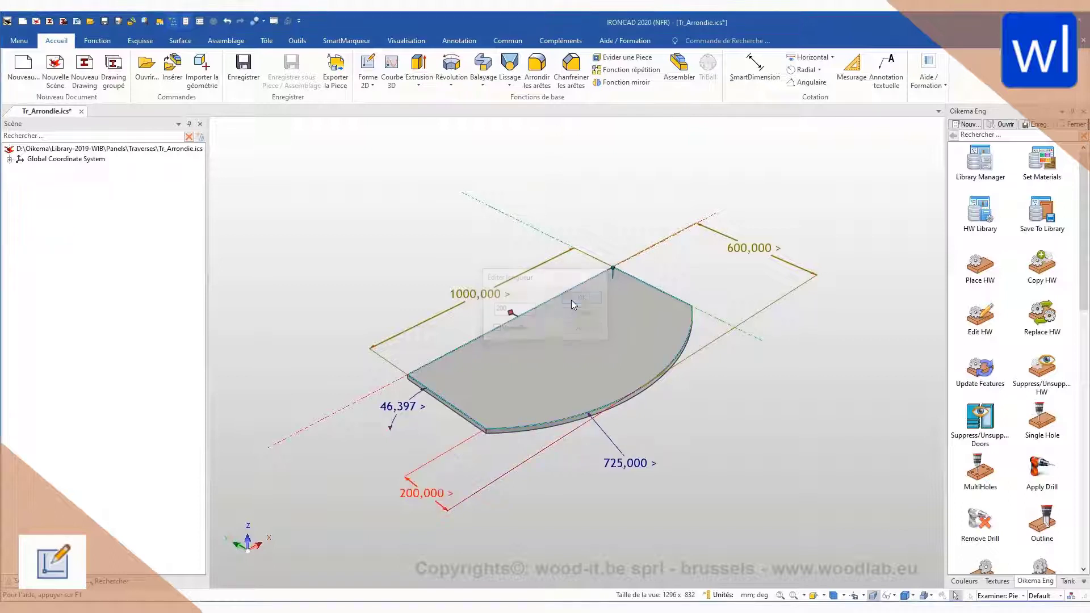
{"action": "right_click", "coordinate": [431, 495]}
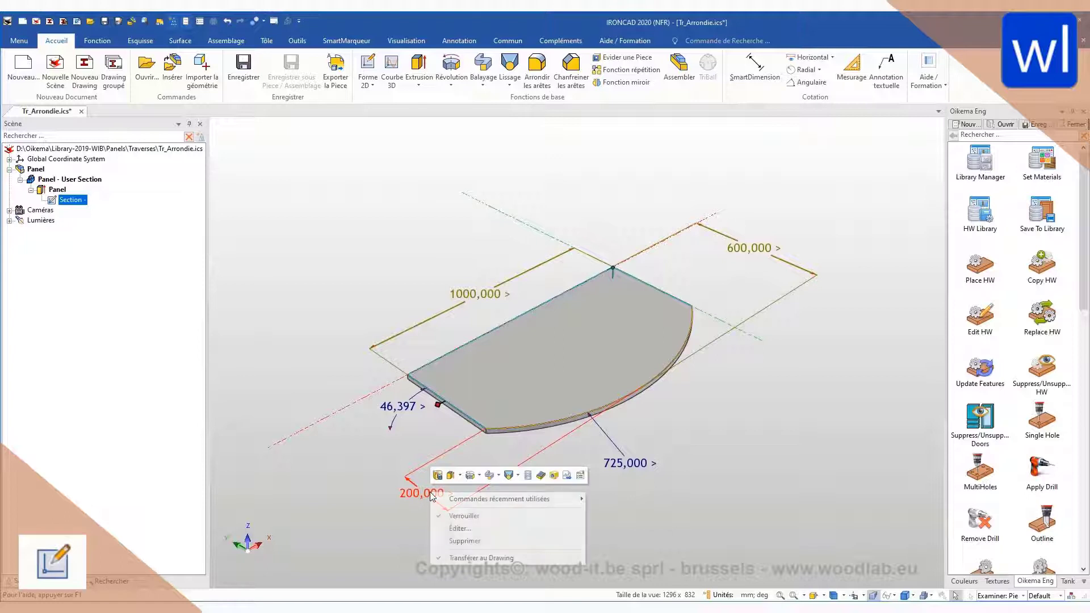
{"action": "left_click", "coordinate": [461, 516]}
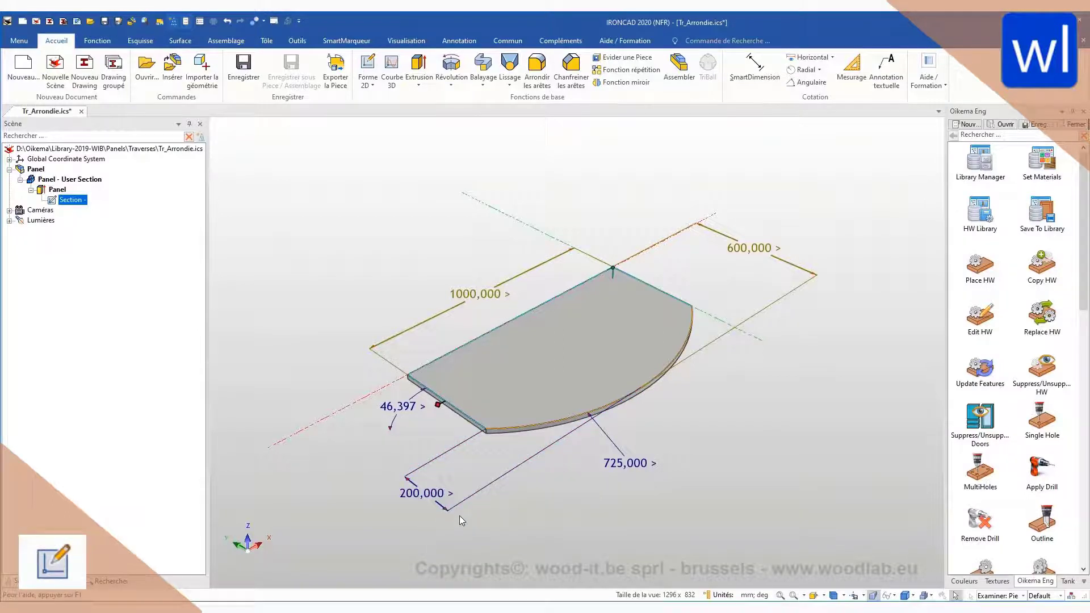
Step: Lock the tangent angle dimension, set it to 60 degrees, and unlock it
{"action": "right_click", "coordinate": [399, 407]}
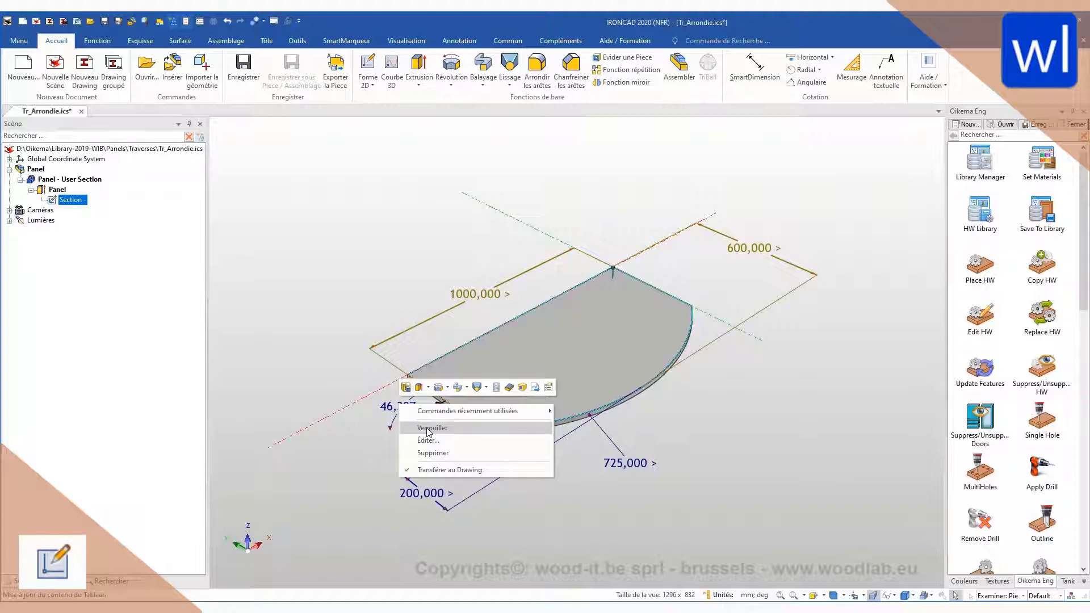
{"action": "left_click", "coordinate": [431, 428]}
{"action": "double_click", "coordinate": [395, 407]}
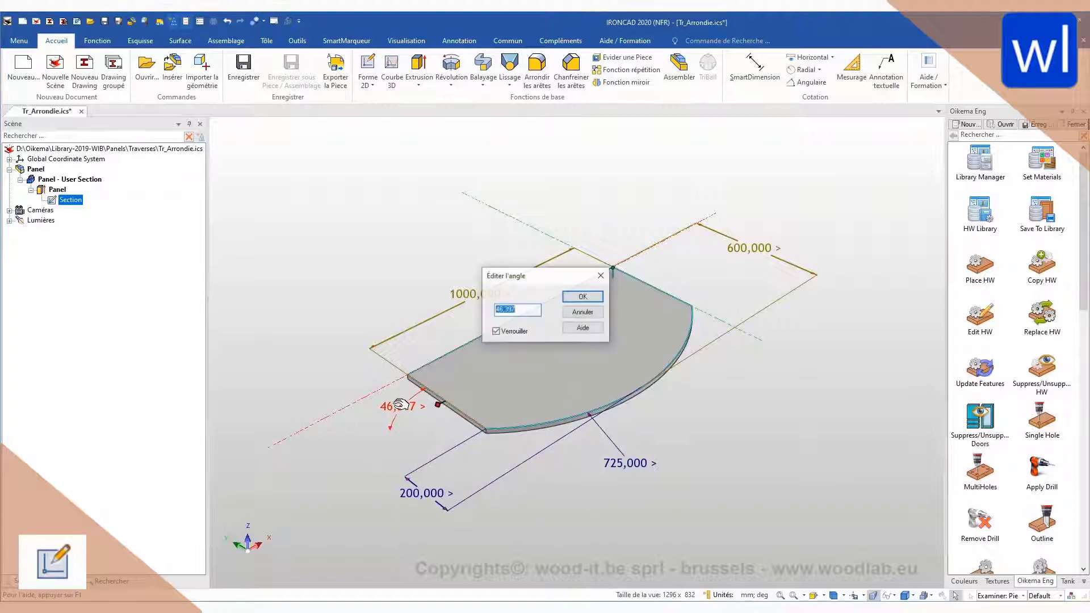
{"action": "type", "text": "60"}
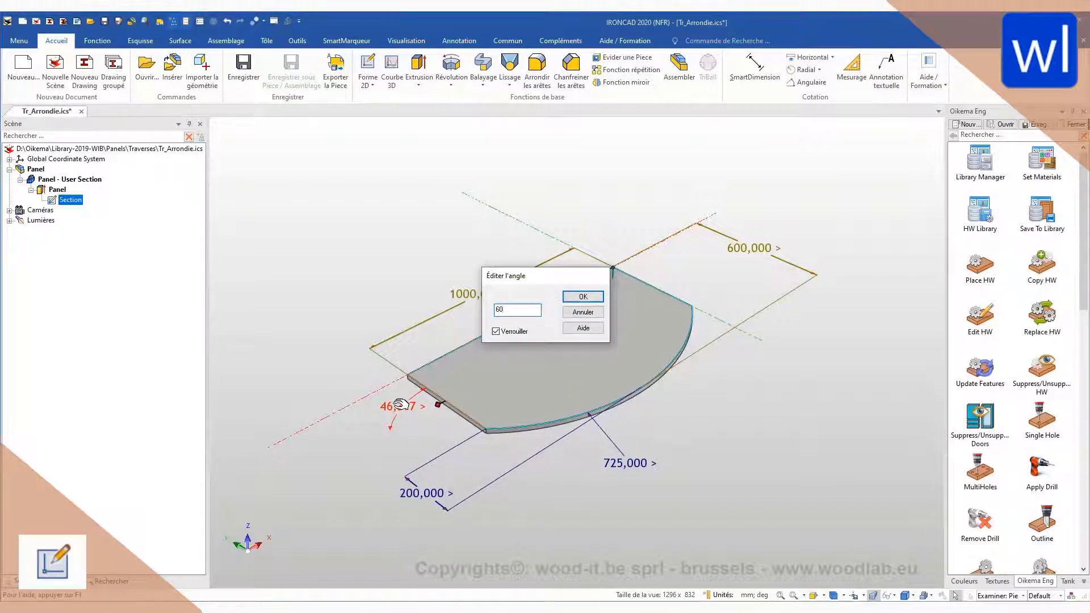
{"action": "key", "text": "Return"}
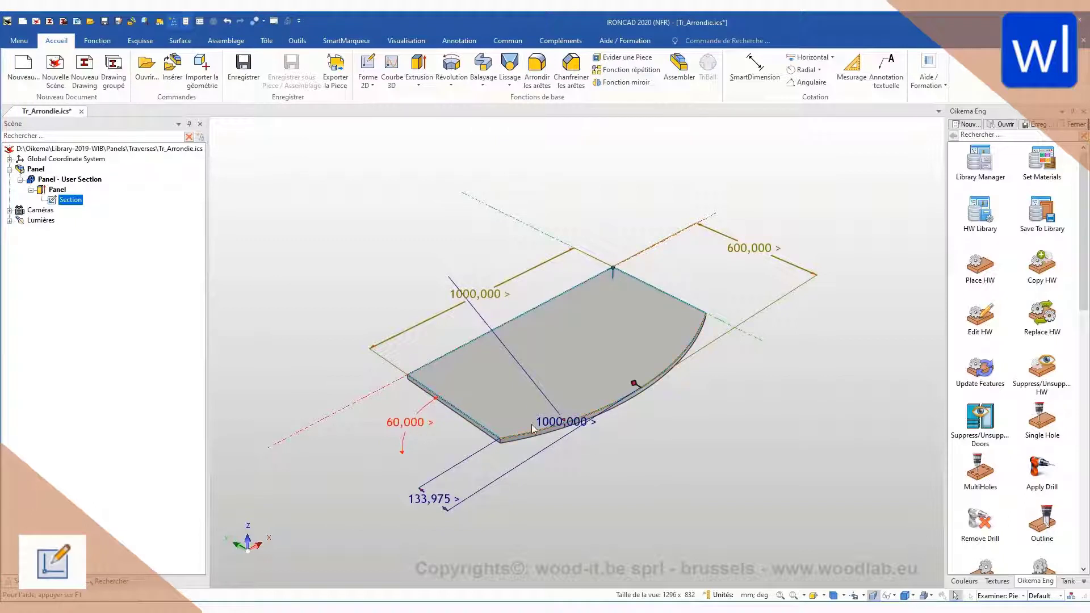
{"action": "right_click", "coordinate": [397, 427]}
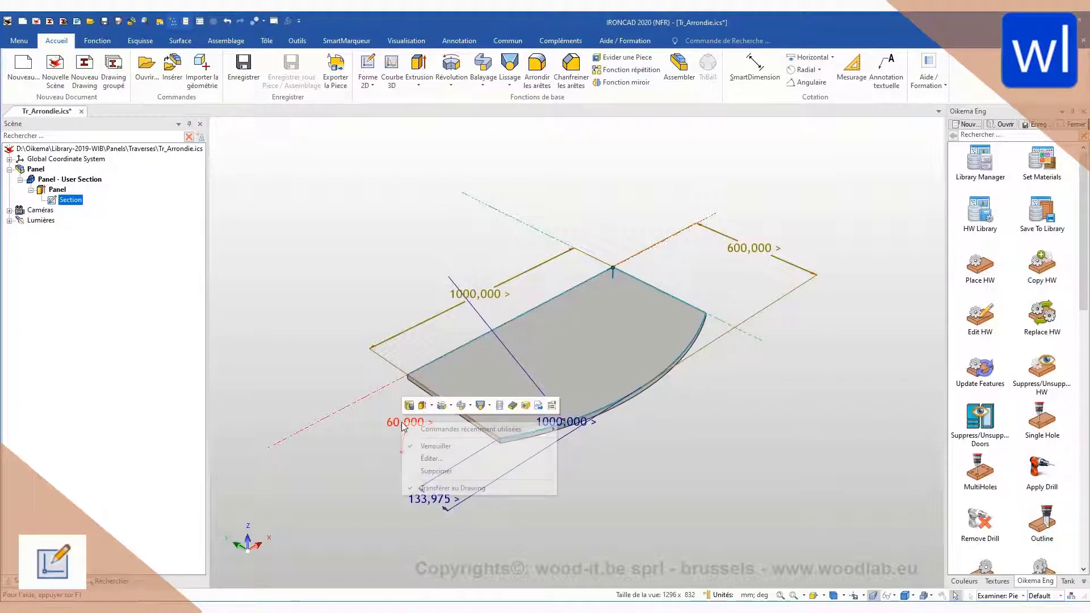
{"action": "left_click", "coordinate": [436, 446]}
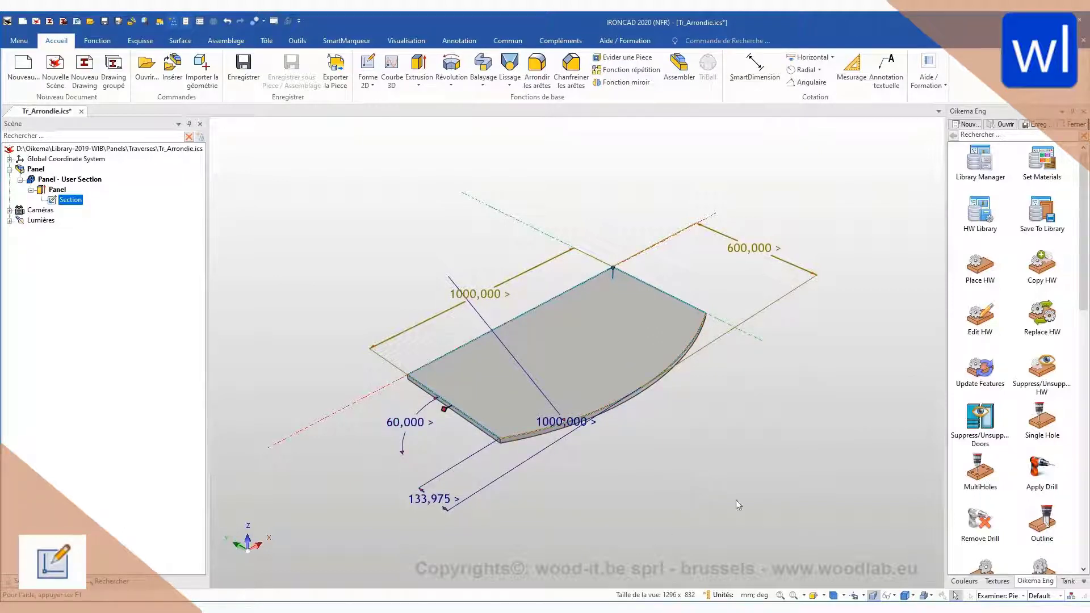
Step: Deselect the section and begin saving the current scene to the Oikema library, with Panels as the destination library
{"action": "left_click", "coordinate": [765, 386]}
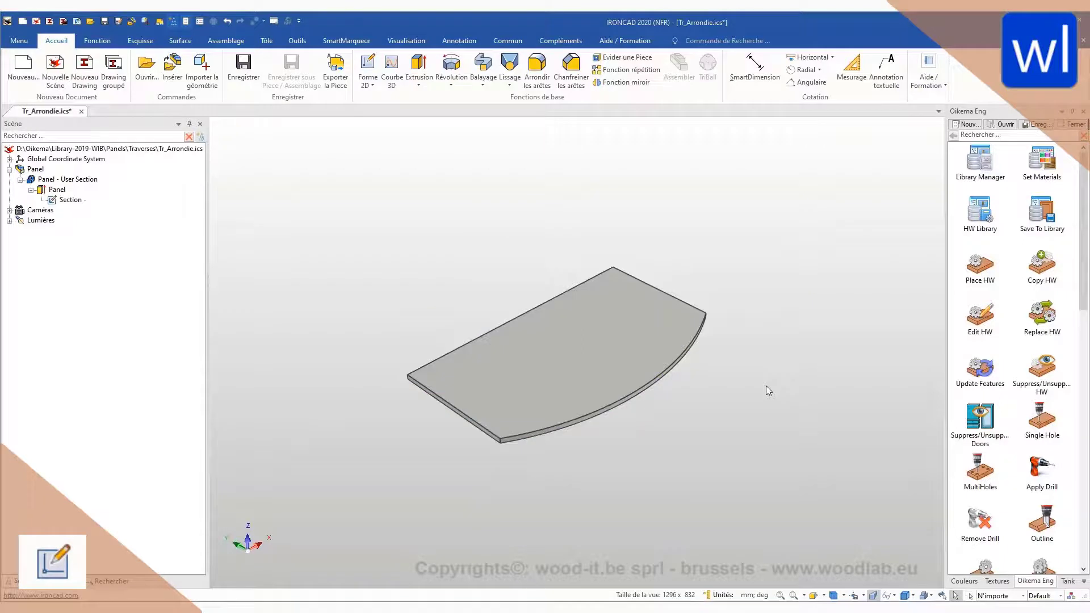
{"action": "left_click", "coordinate": [1043, 209]}
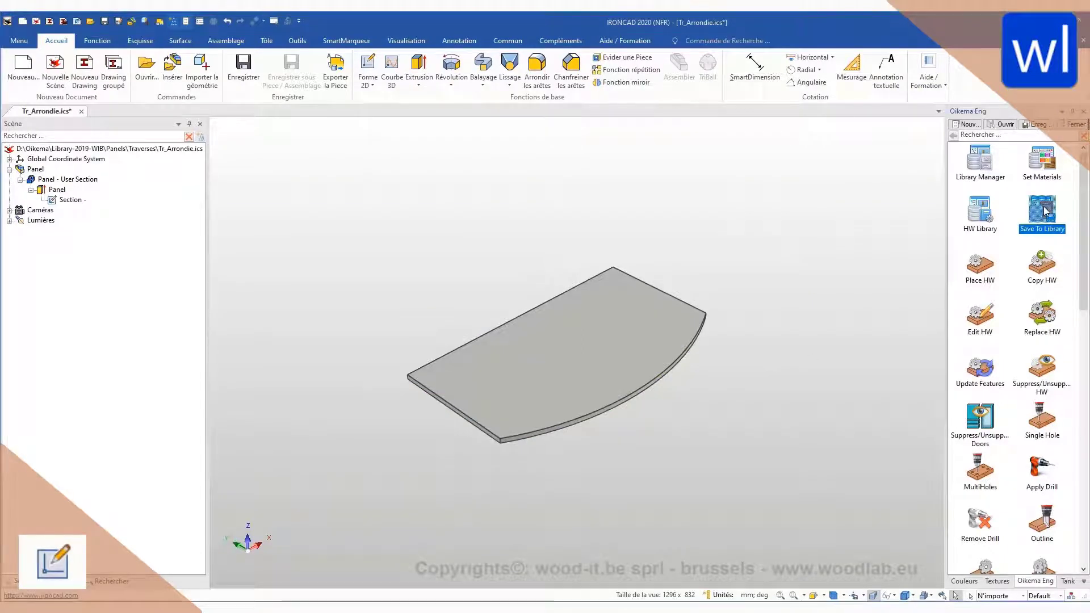
{"action": "left_click_drag", "start_coordinate": [1030, 222], "coordinate": [848, 293]}
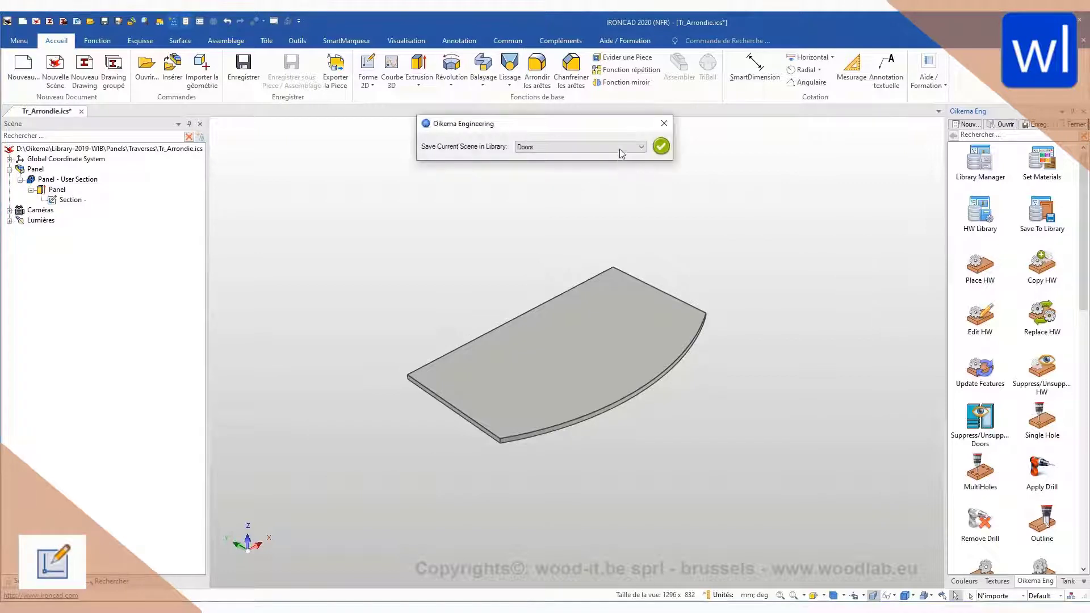
{"action": "left_click", "coordinate": [620, 150]}
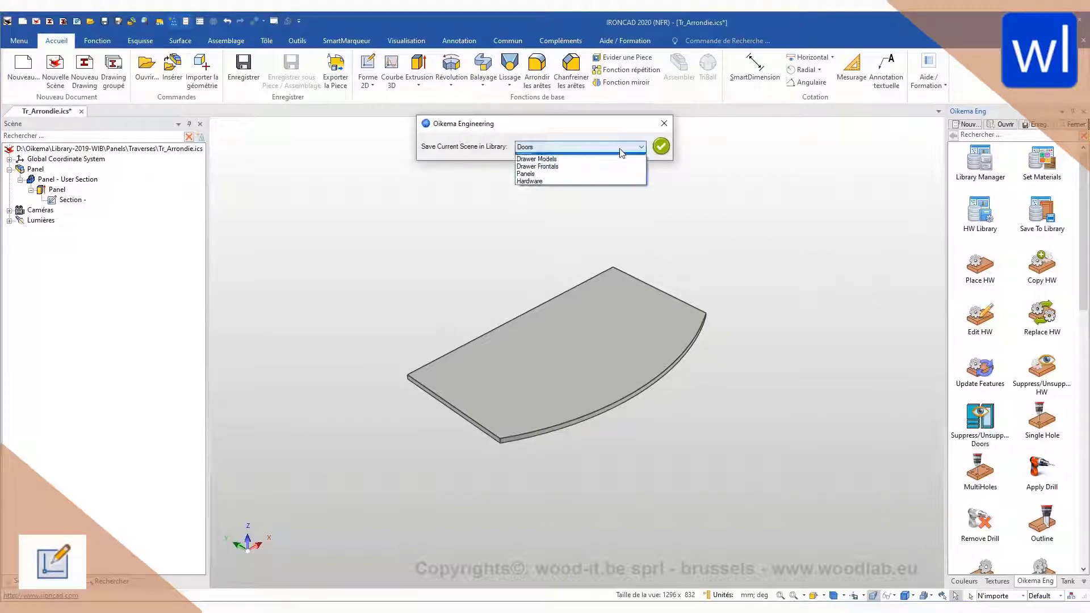
{"action": "left_click", "coordinate": [610, 179]}
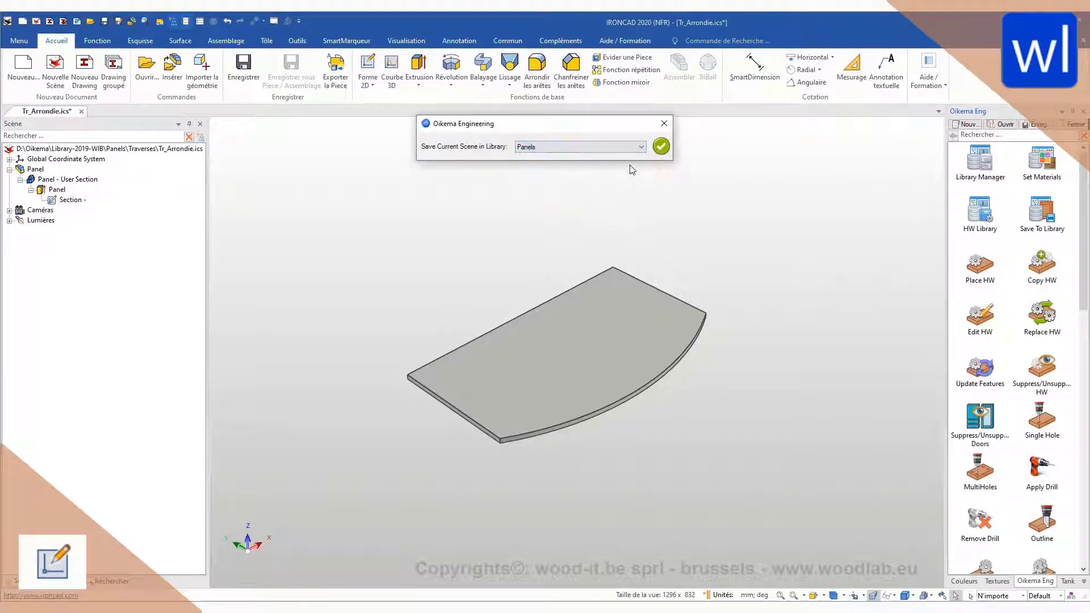
{"action": "left_click", "coordinate": [661, 147]}
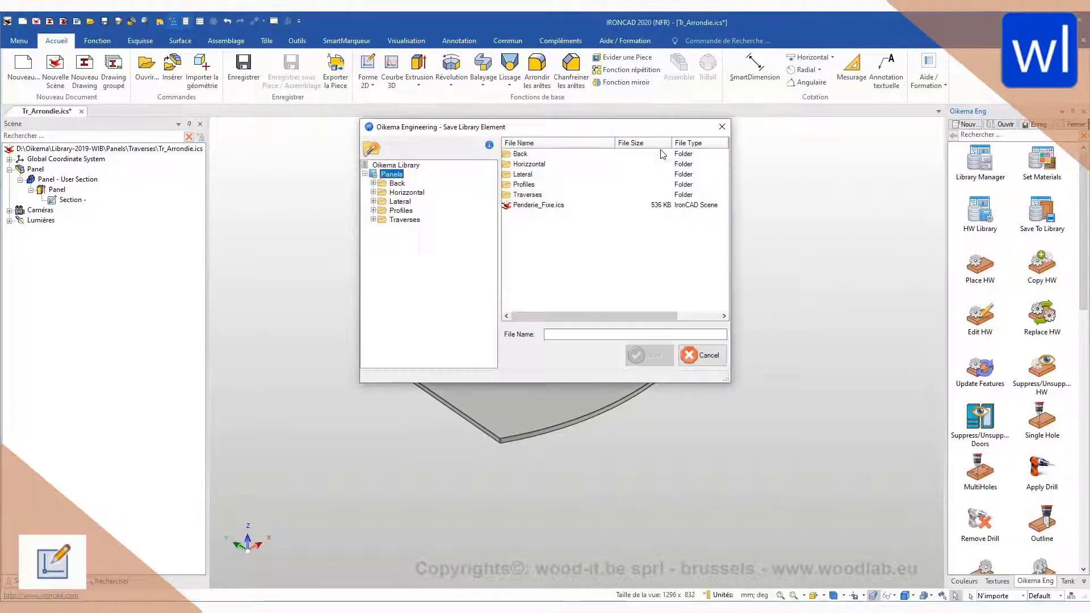
Step: Save the library element in the Traverses folder as Tr_Arrondie.ics, overwriting the existing file
{"action": "left_click", "coordinate": [403, 219]}
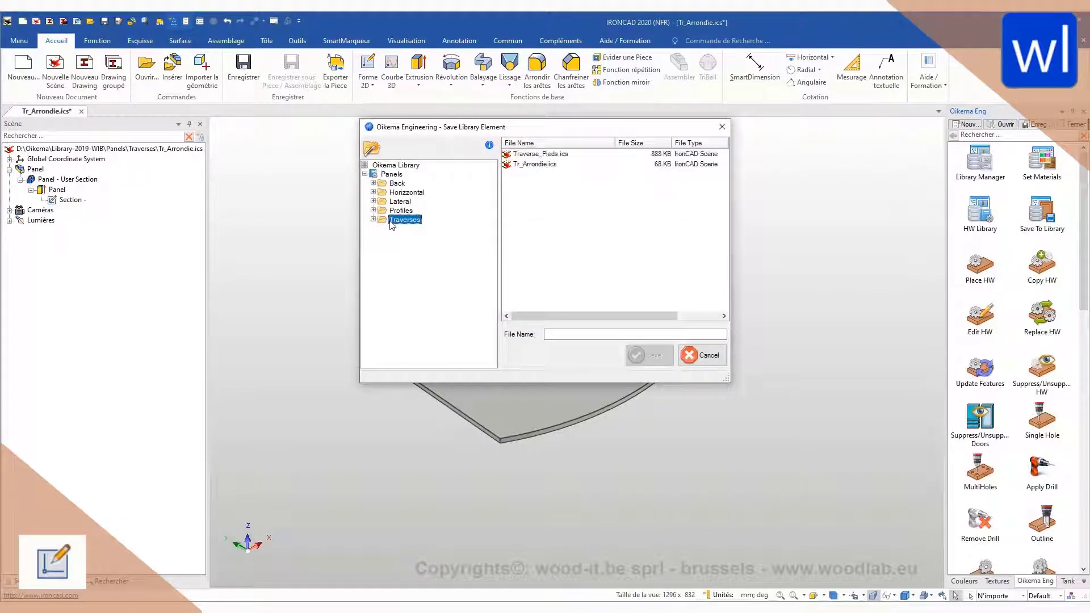
{"action": "left_click", "coordinate": [534, 164]}
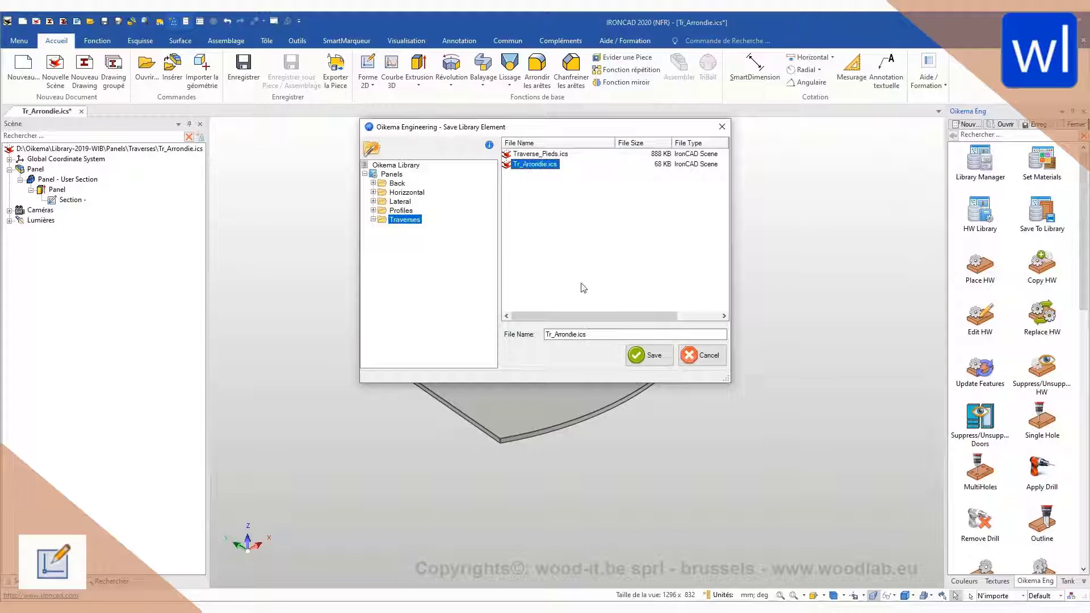
{"action": "left_click", "coordinate": [647, 356]}
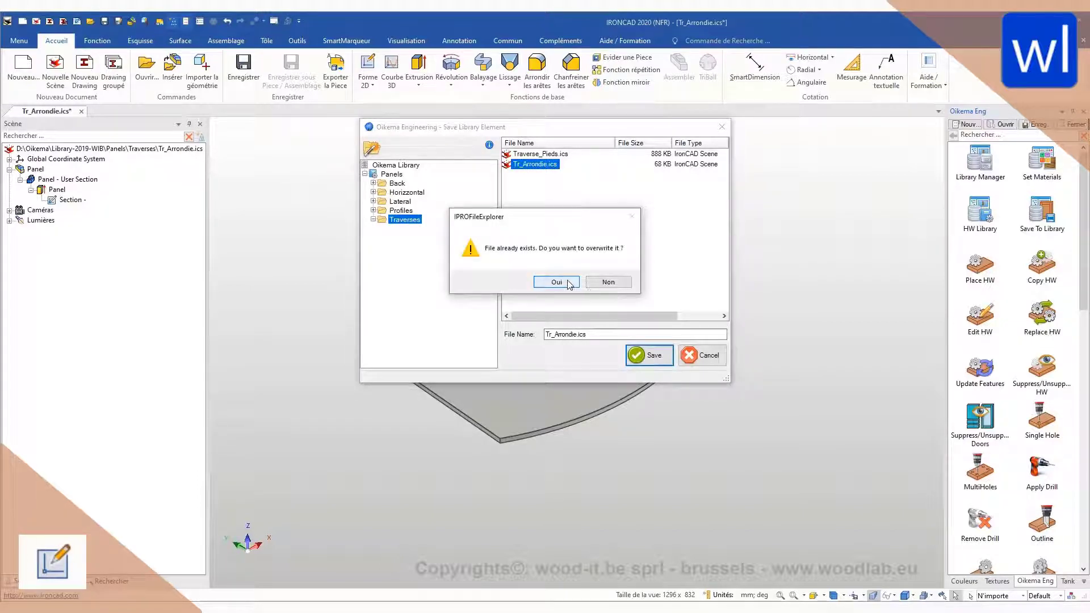
{"action": "left_click", "coordinate": [567, 280]}
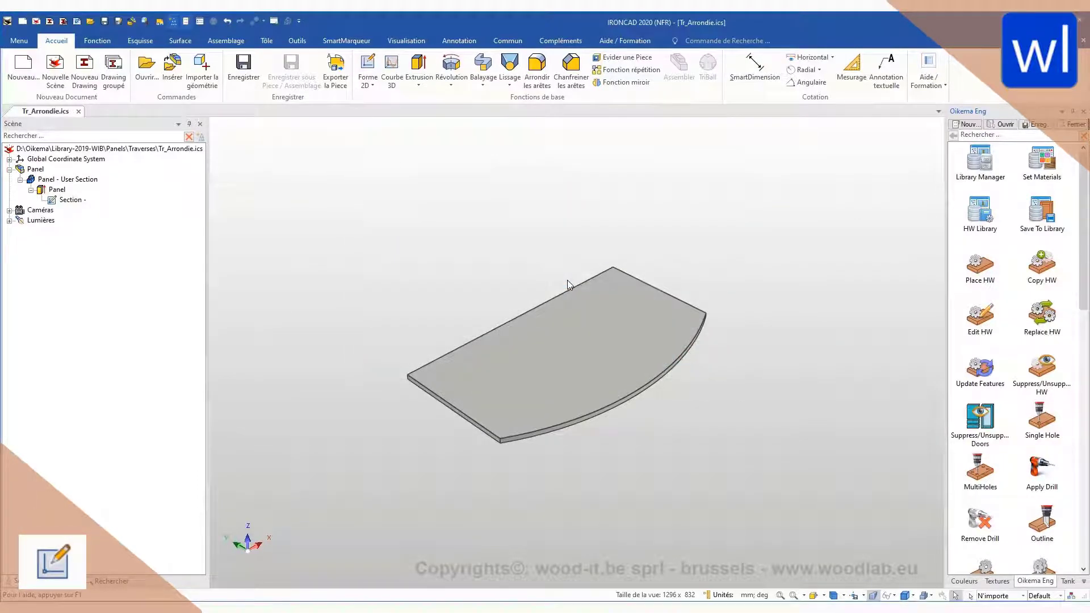